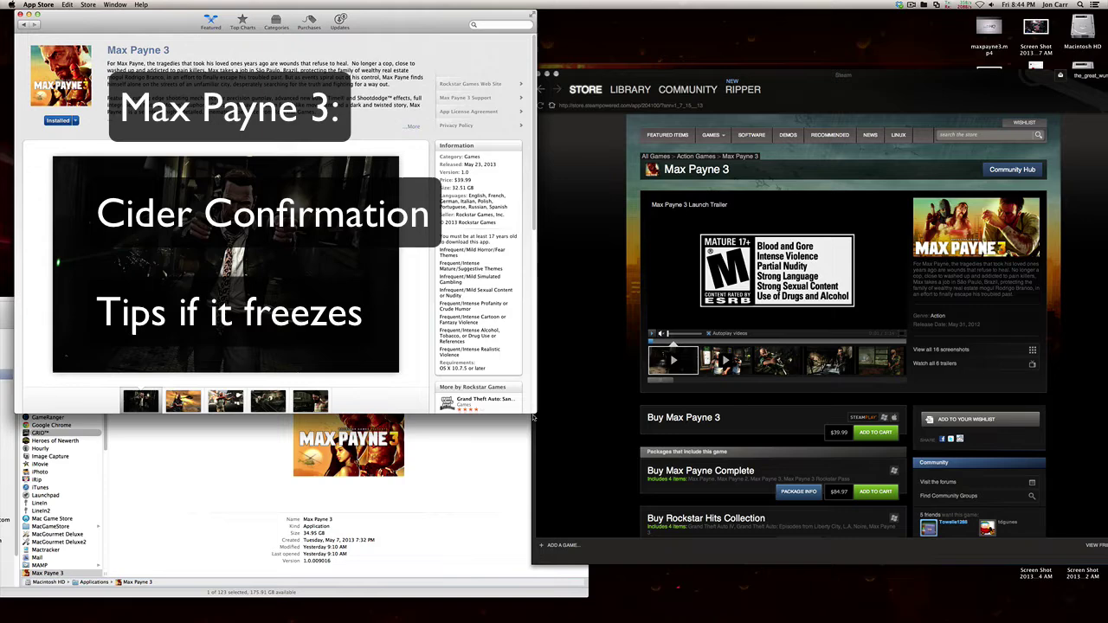
Resize the App Store window and move the Steam window up beside it so both Max Payne 3 store pages show.
{"action": "left_click_drag", "start_coordinate": [535, 413], "coordinate": [522, 437]}
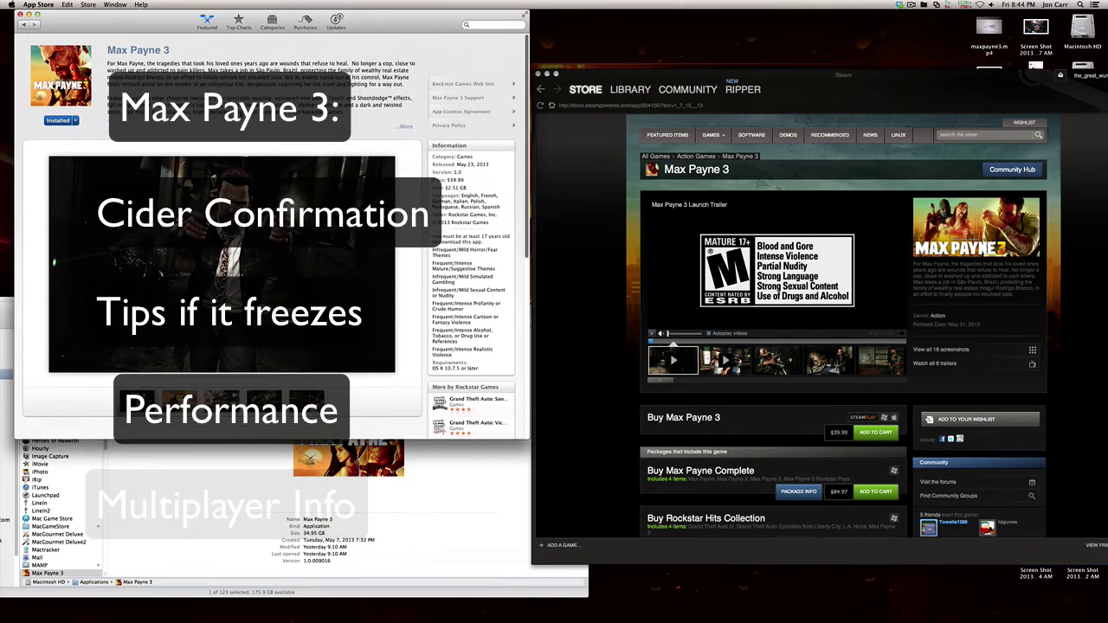
{"action": "left_click_drag", "start_coordinate": [414, 24], "coordinate": [416, 24]}
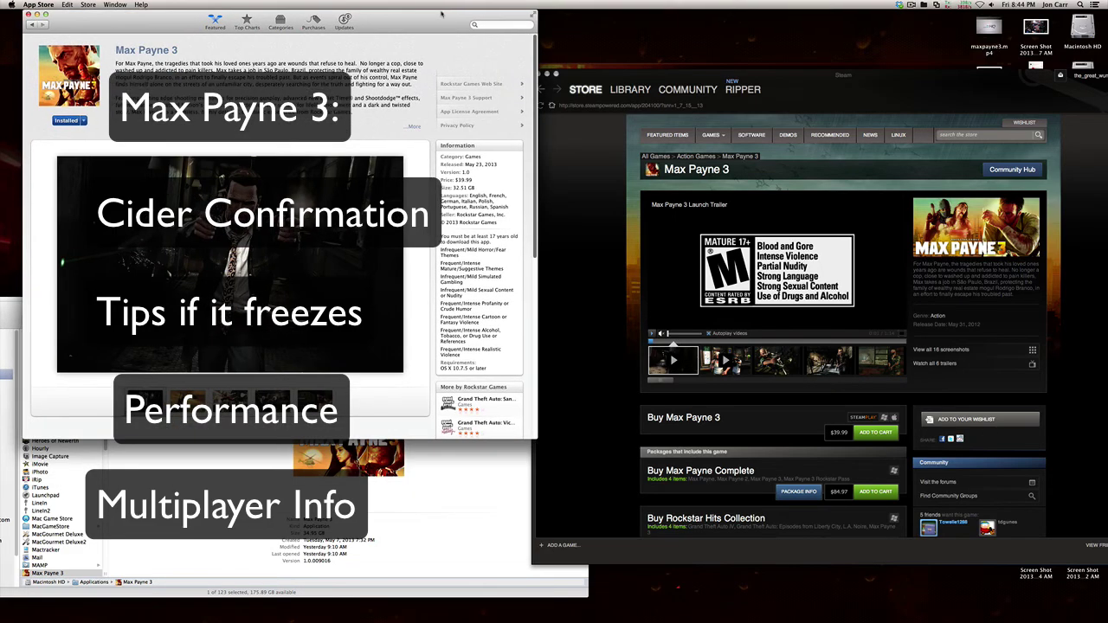
{"action": "left_click_drag", "start_coordinate": [838, 76], "coordinate": [814, 16]}
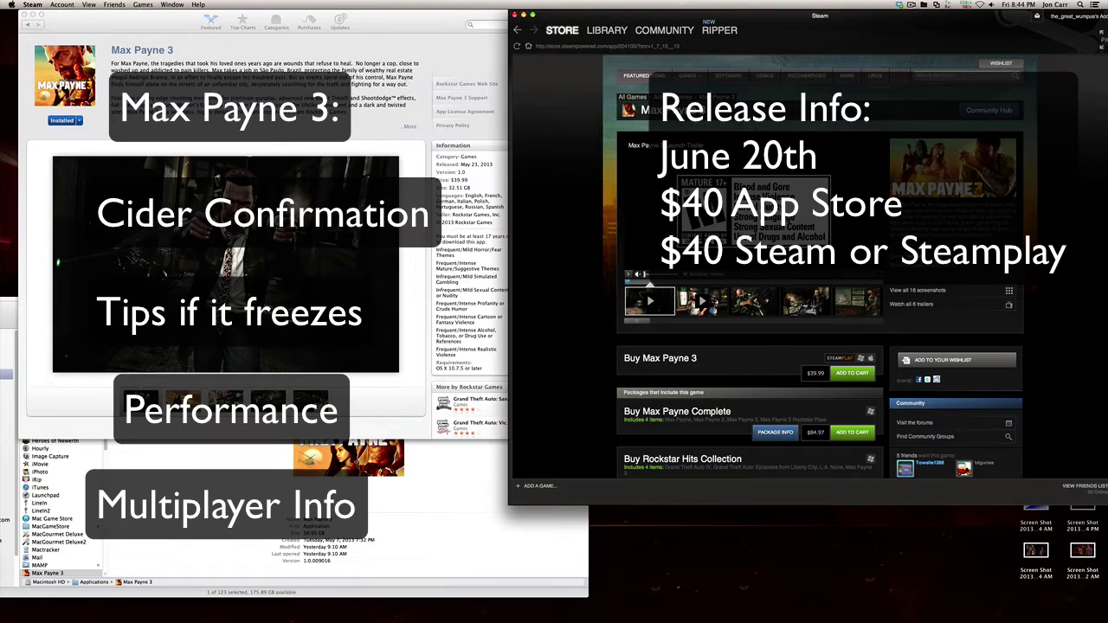
{"action": "left_click_drag", "start_coordinate": [917, 34], "coordinate": [894, 34]}
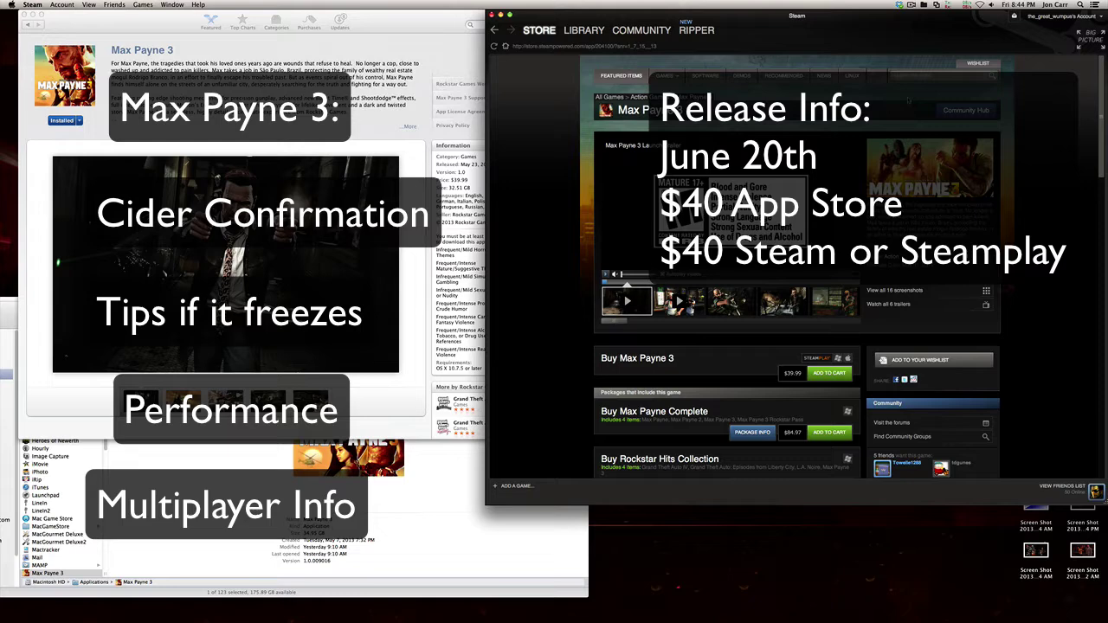
{"action": "key", "text": "super+Tab"}
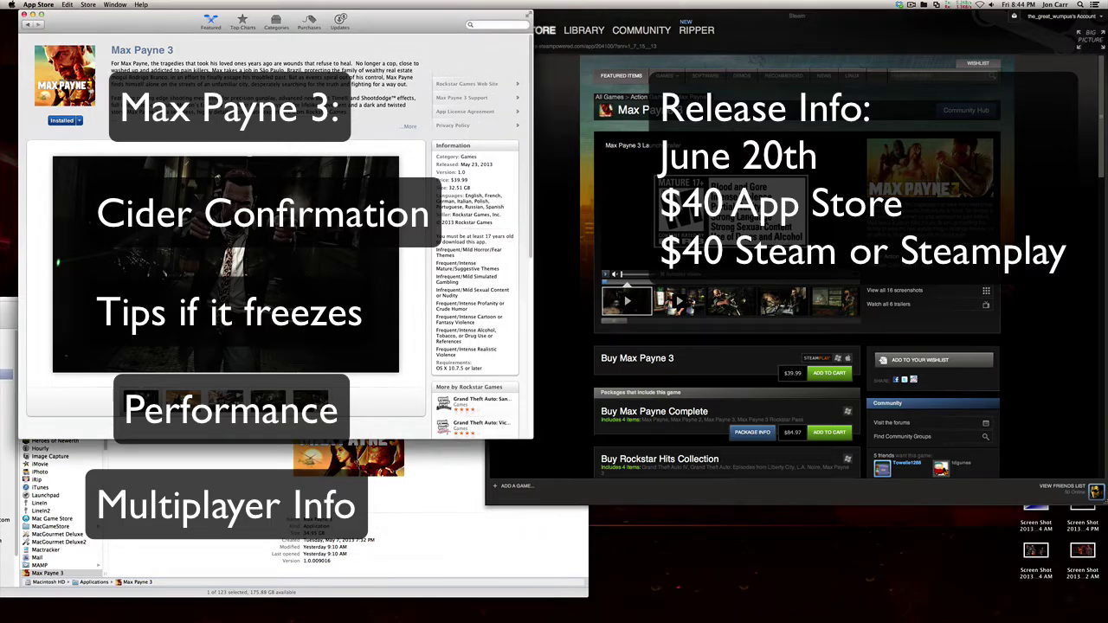
{"action": "left_click", "coordinate": [795, 36]}
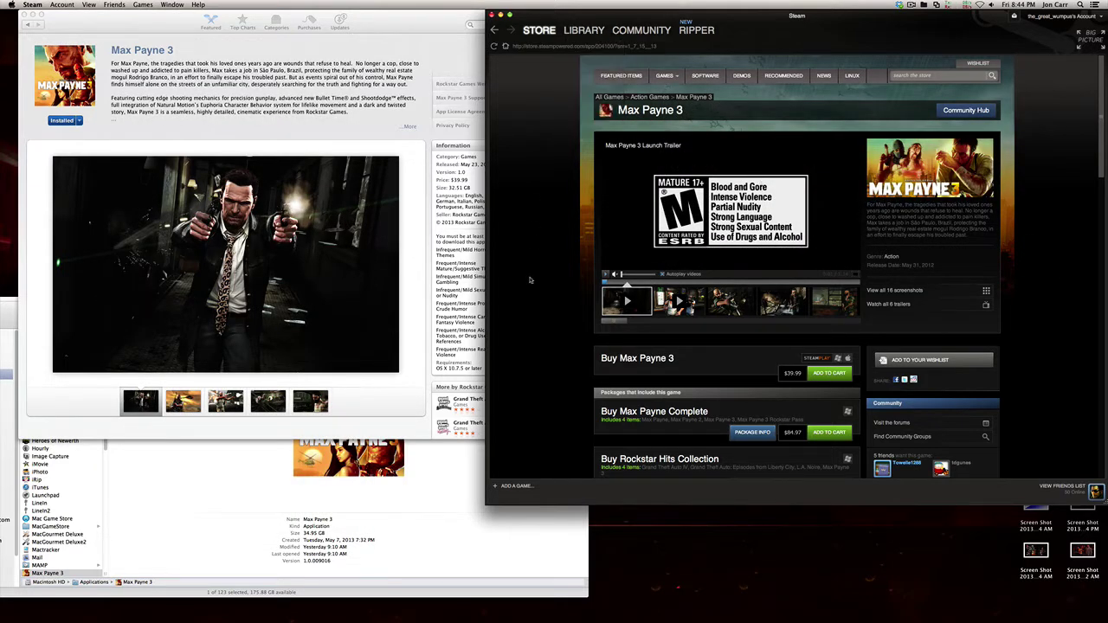
Switch to the App Store and read the customer reviews of Max Payne 3, including the one about the Cider port.
{"action": "left_click", "coordinate": [350, 137]}
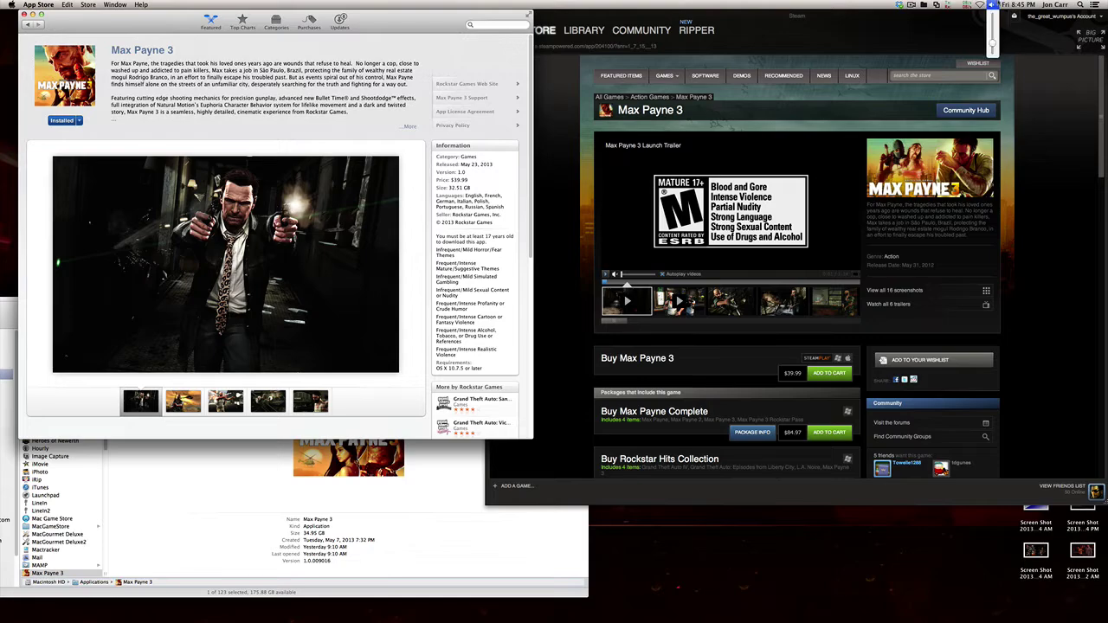
{"action": "left_click", "coordinate": [992, 4]}
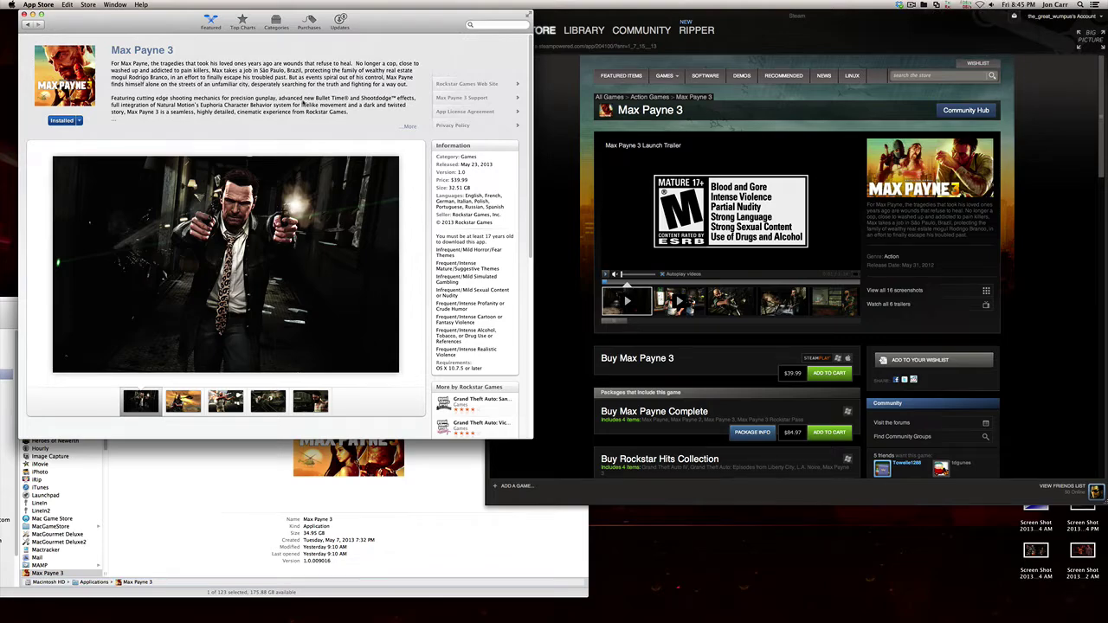
{"action": "scroll", "coordinate": [302, 102], "scroll_direction": "down", "scroll_amount": 10}
{"action": "scroll", "coordinate": [302, 102], "scroll_direction": "up", "scroll_amount": 10}
{"action": "scroll", "coordinate": [411, 154], "scroll_direction": "down", "scroll_amount": 10}
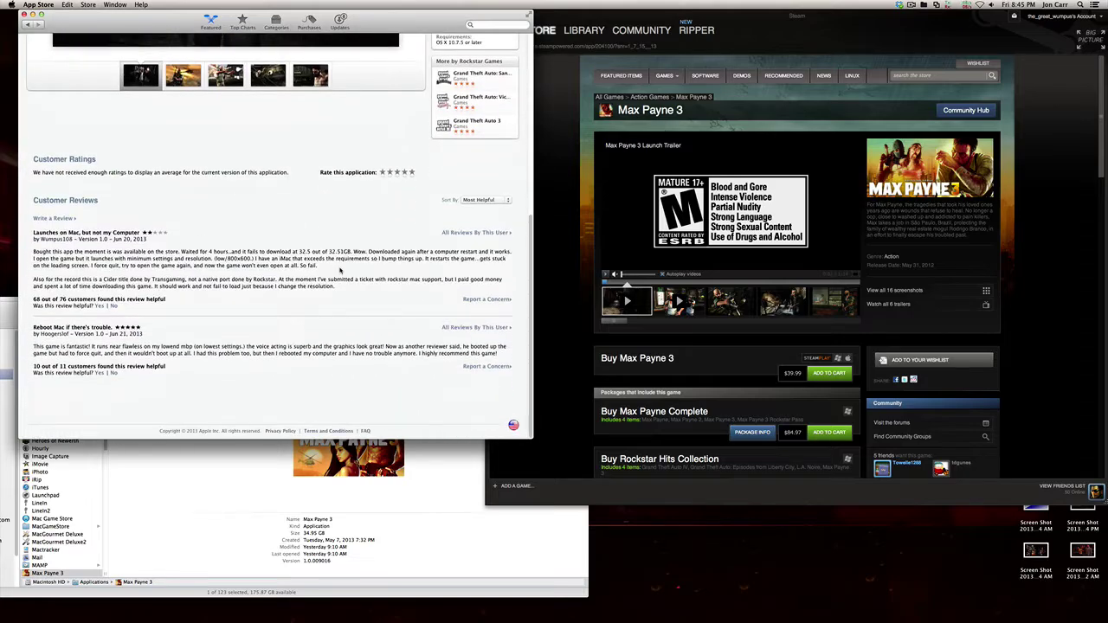
{"action": "scroll", "coordinate": [340, 275], "scroll_direction": "up", "scroll_amount": 3}
{"action": "scroll", "coordinate": [184, 295], "scroll_direction": "down", "scroll_amount": 3}
{"action": "scroll", "coordinate": [388, 274], "scroll_direction": "up", "scroll_amount": 5}
{"action": "scroll", "coordinate": [389, 274], "scroll_direction": "down", "scroll_amount": 3}
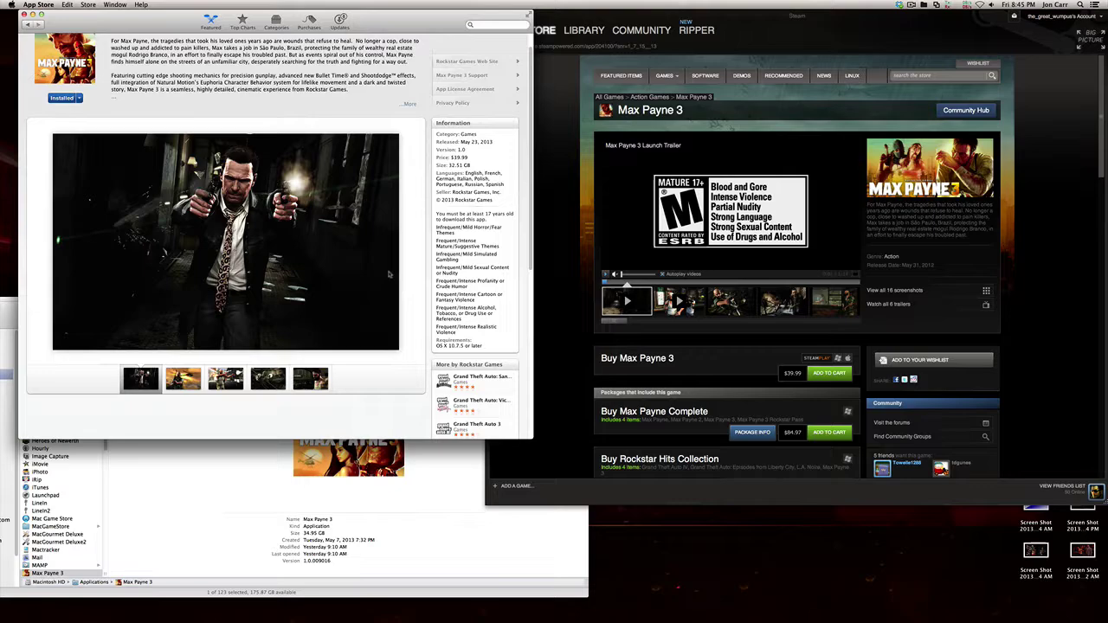
{"action": "scroll", "coordinate": [339, 323], "scroll_direction": "down", "scroll_amount": 1}
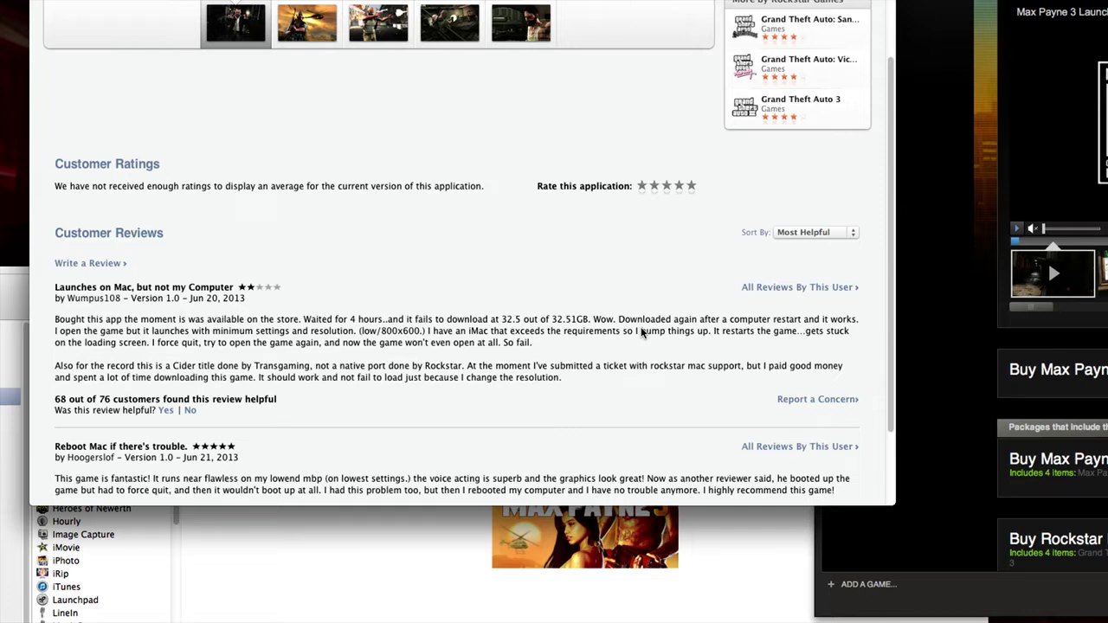
{"action": "scroll", "coordinate": [592, 260], "scroll_direction": "down", "scroll_amount": 3}
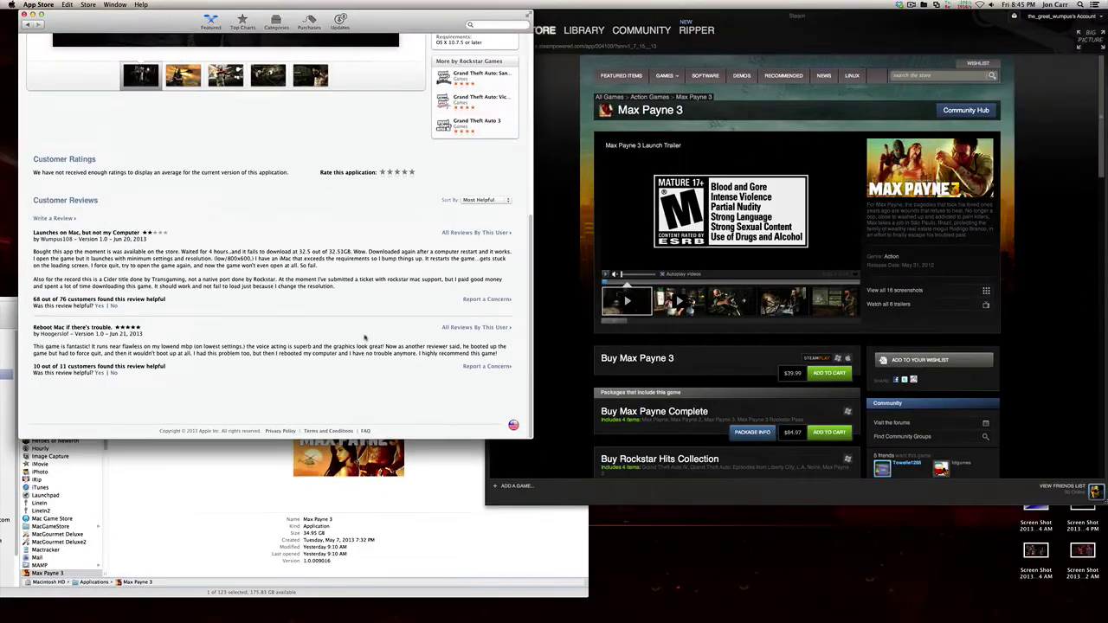
Switch to Finder and show the package contents of the Max Payne 3 application.
{"action": "left_click", "coordinate": [61, 560]}
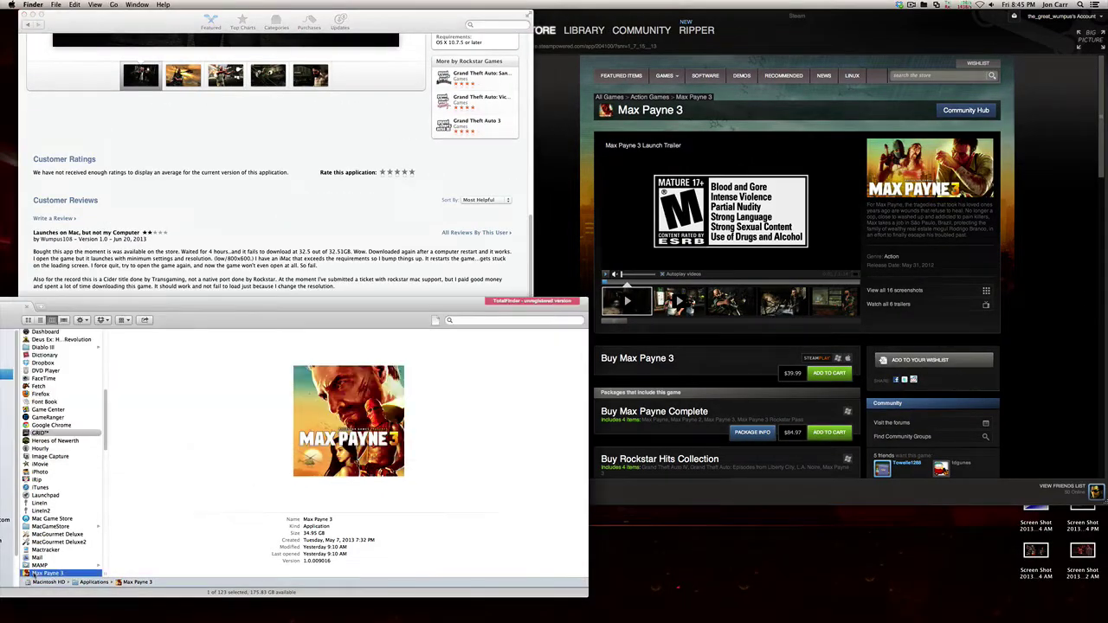
{"action": "right_click", "coordinate": [31, 574]}
{"action": "left_click", "coordinate": [86, 481]}
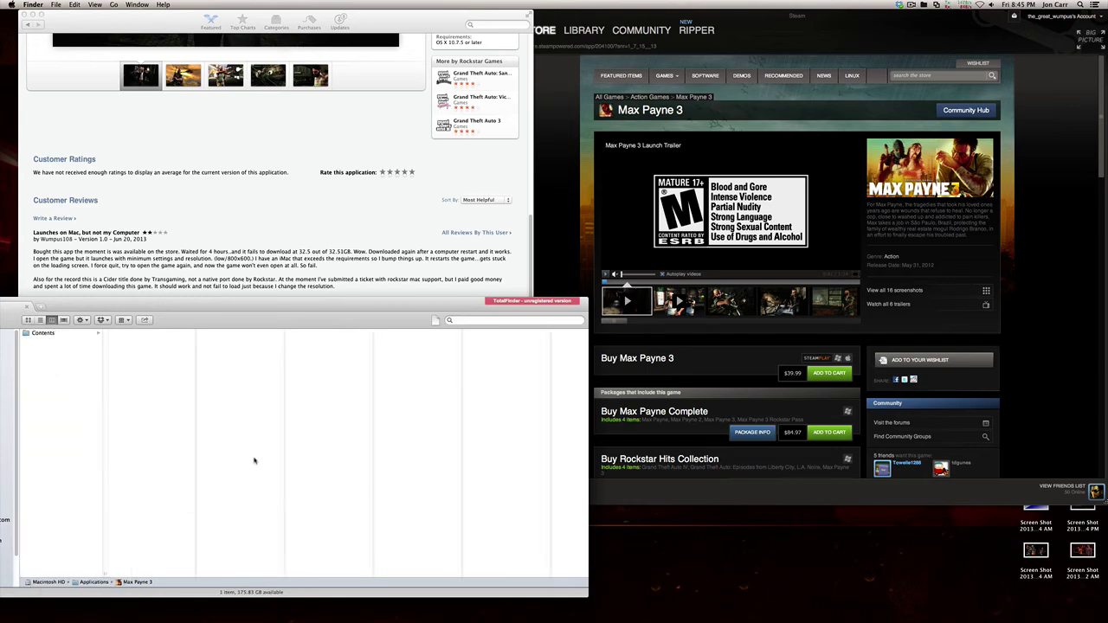
Inspect the package's MacOS folder and the Program Files folder under Resources, transgaming and c_drive, and hide Finder.
{"action": "key", "text": "Down"}
{"action": "left_click", "coordinate": [123, 371]}
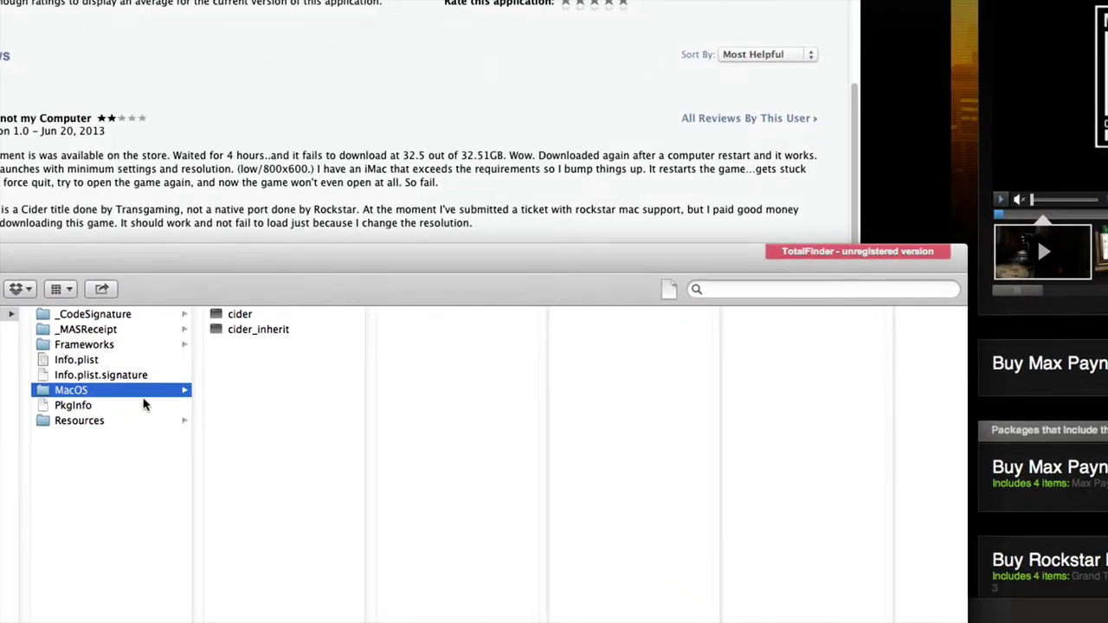
{"action": "left_click", "coordinate": [136, 421]}
{"action": "left_click", "coordinate": [252, 499]}
{"action": "left_click", "coordinate": [488, 315]}
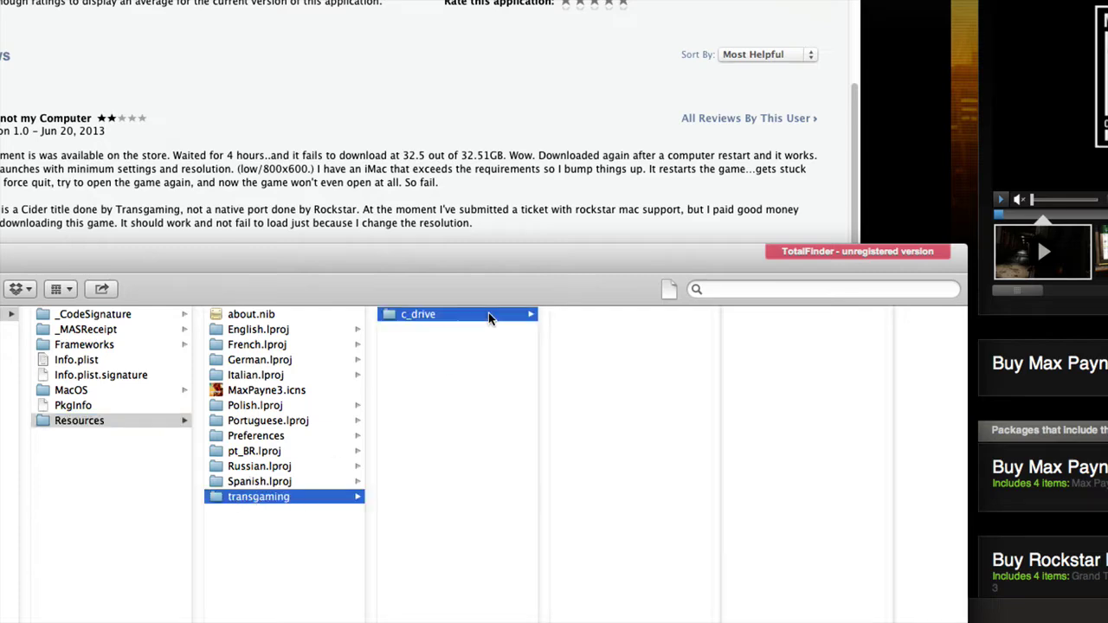
{"action": "left_click", "coordinate": [633, 329]}
{"action": "left_click", "coordinate": [633, 311]}
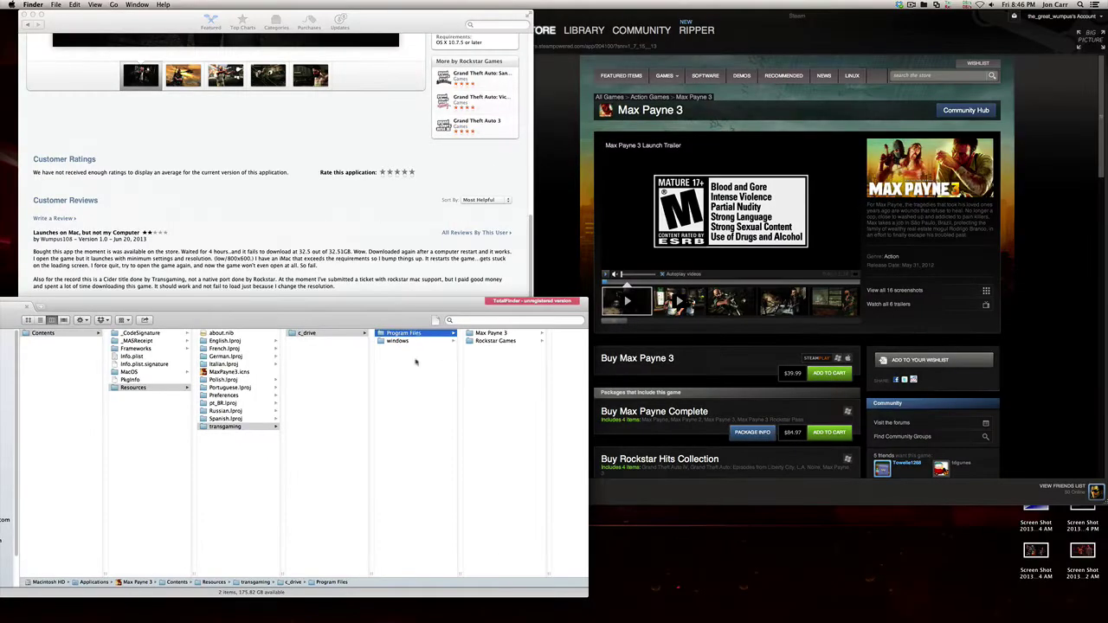
{"action": "key", "text": "super+h"}
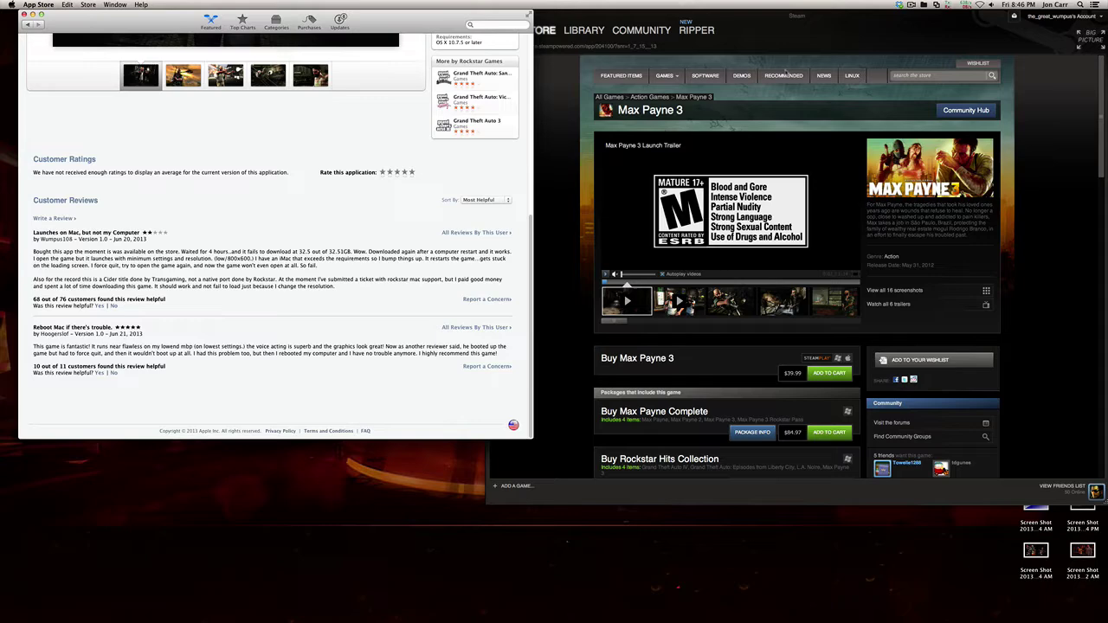
Return the App Store page to its beginning and narrow its window so it no longer overlaps the Steam window.
{"action": "scroll", "coordinate": [353, 201], "scroll_direction": "up", "scroll_amount": 10}
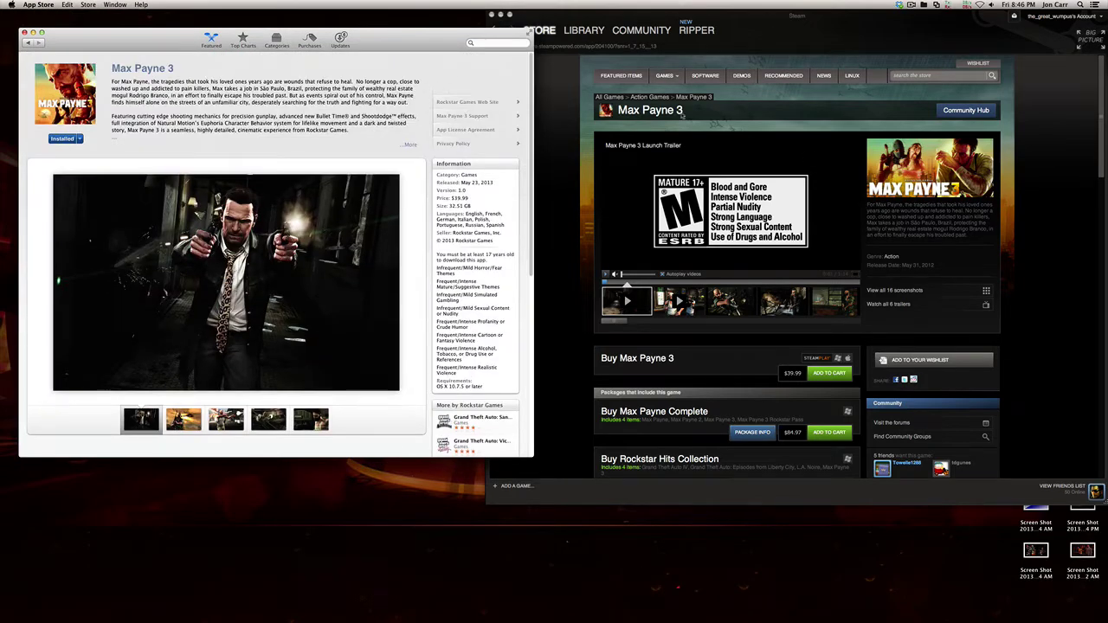
{"action": "left_click", "coordinate": [552, 97]}
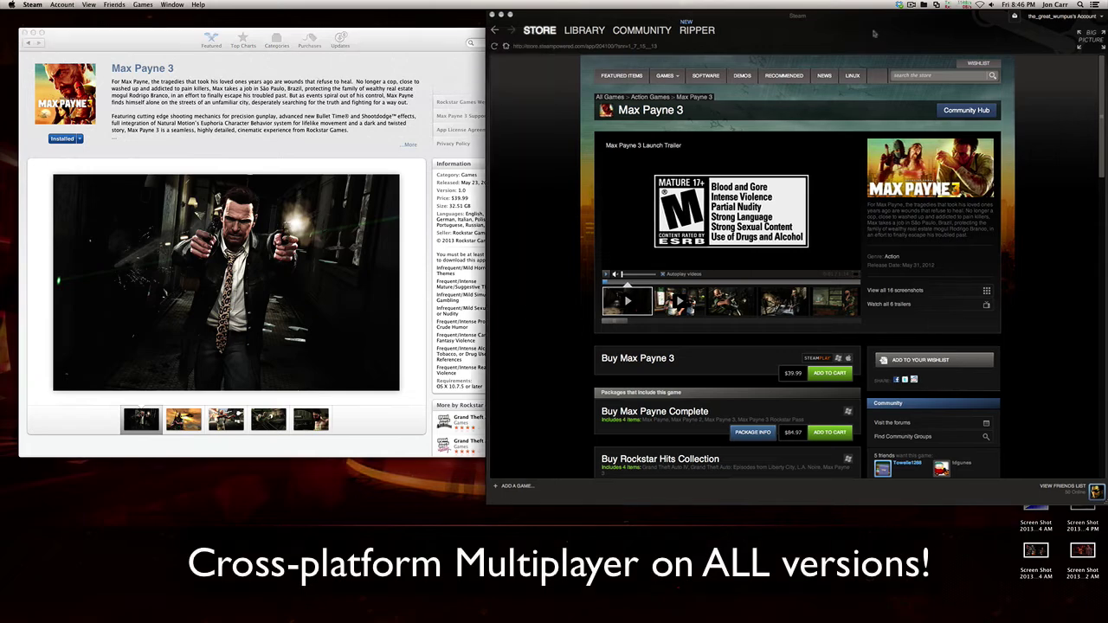
{"action": "left_click", "coordinate": [284, 120]}
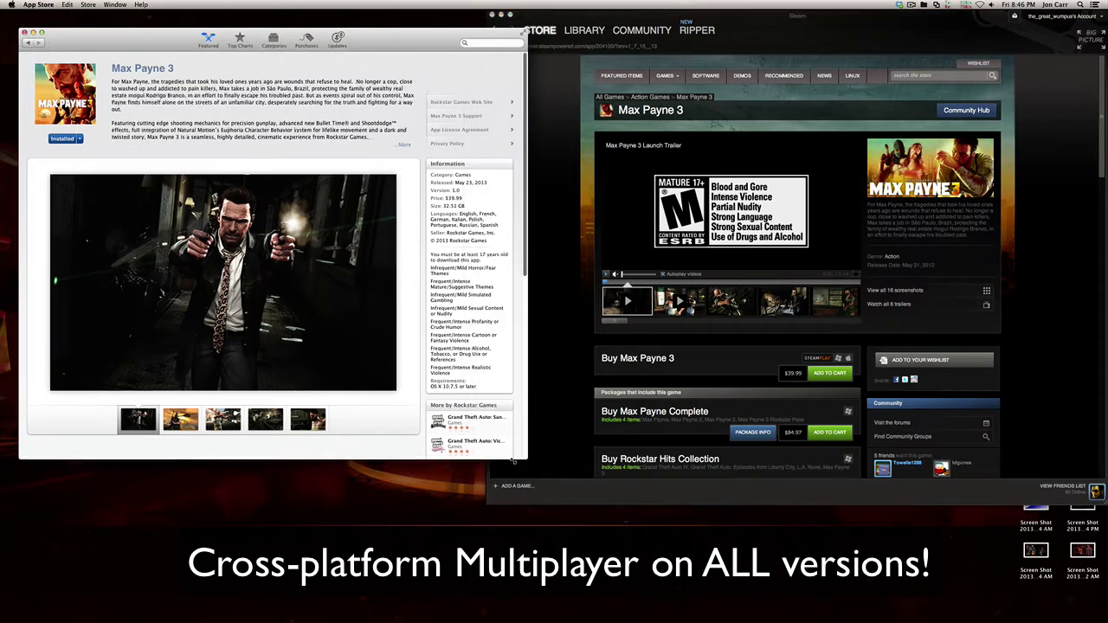
{"action": "left_click_drag", "start_coordinate": [533, 456], "coordinate": [473, 467]}
In Steam, check the Deathmatch Made In Heaven Pack page for its supported platforms and return to the Max Payne 3 page.
{"action": "scroll", "coordinate": [571, 399], "scroll_direction": "down", "scroll_amount": 5}
{"action": "left_click", "coordinate": [571, 399]}
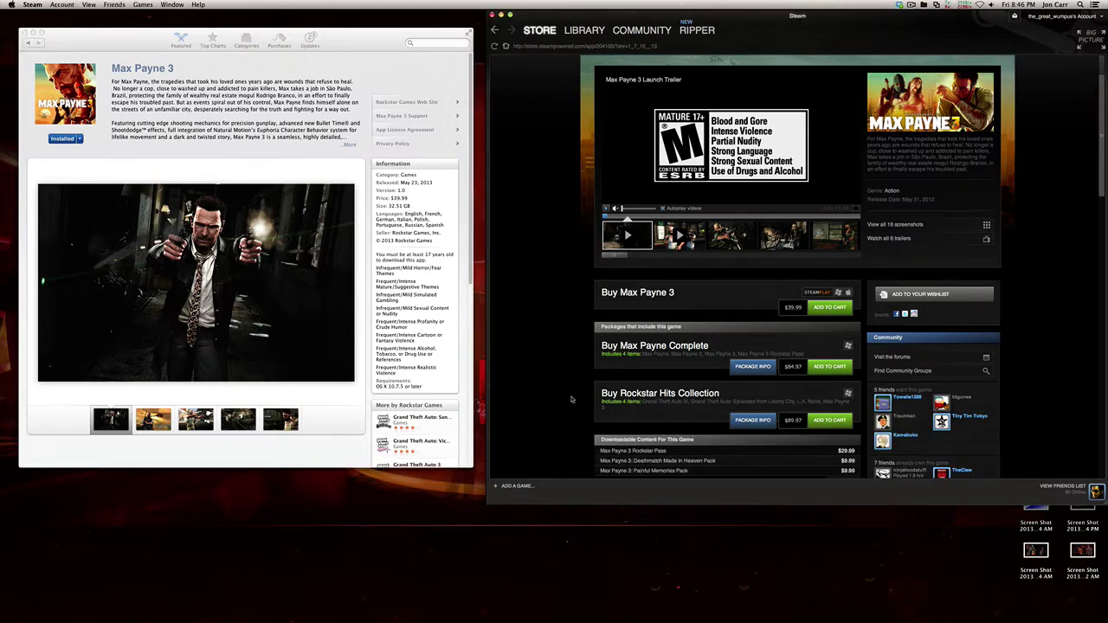
{"action": "scroll", "coordinate": [811, 358], "scroll_direction": "down", "scroll_amount": 5}
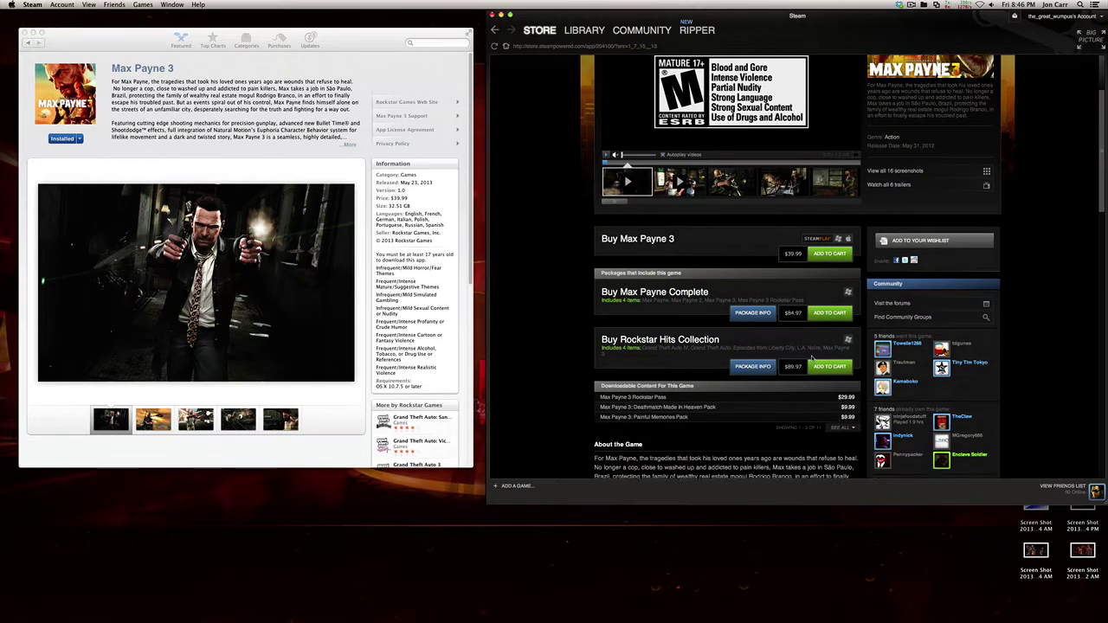
{"action": "left_click", "coordinate": [728, 393]}
{"action": "scroll", "coordinate": [728, 396], "scroll_direction": "down", "scroll_amount": 3}
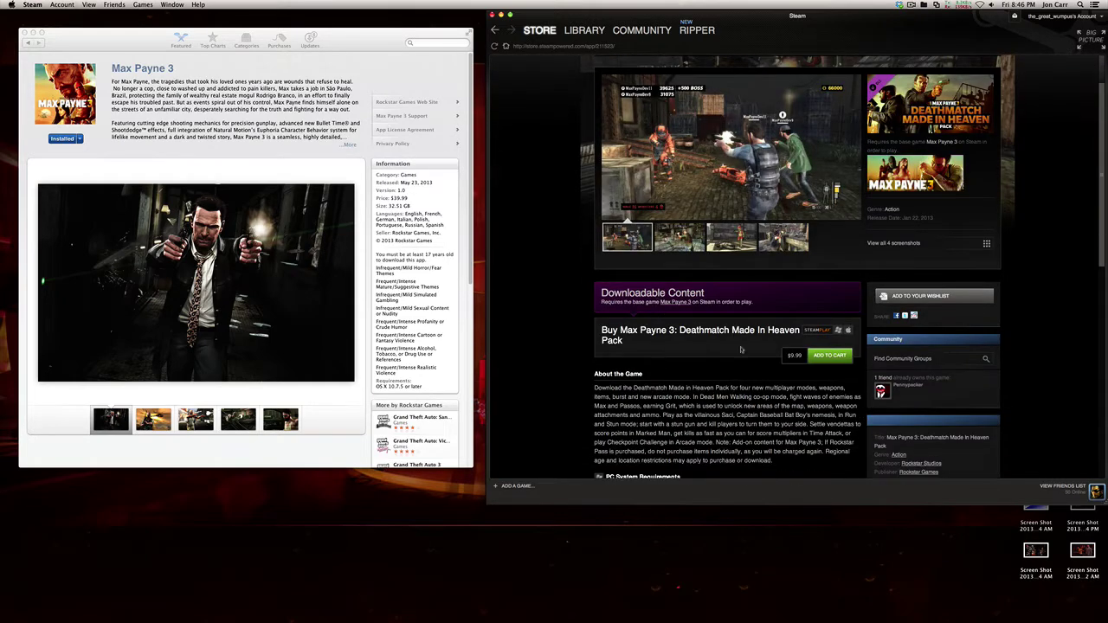
{"action": "scroll", "coordinate": [822, 221], "scroll_direction": "up", "scroll_amount": 2}
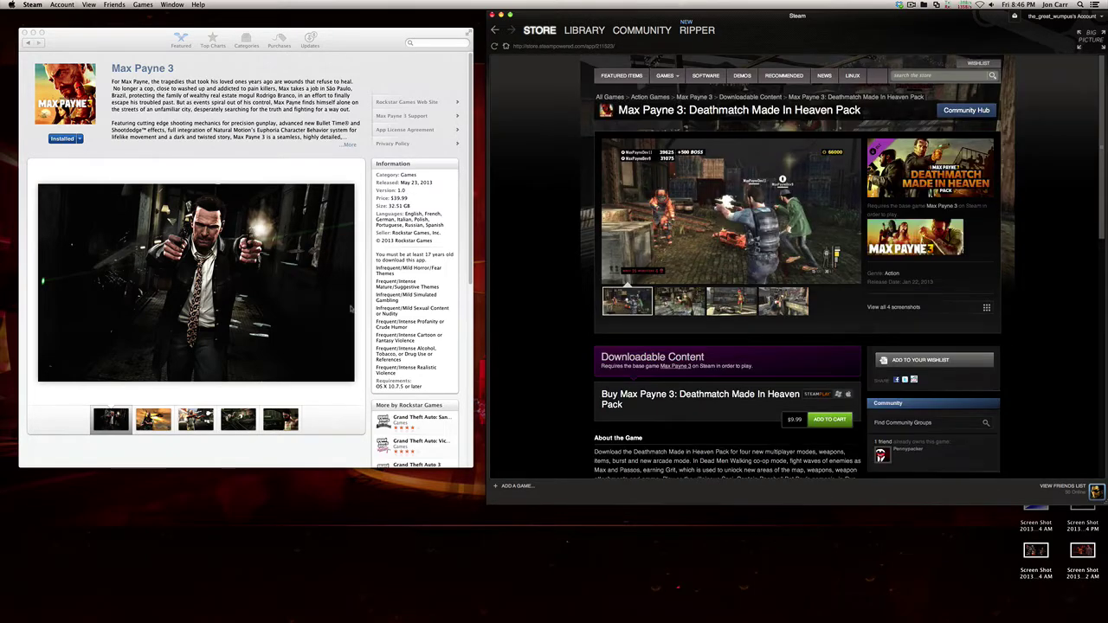
{"action": "left_click", "coordinate": [494, 29]}
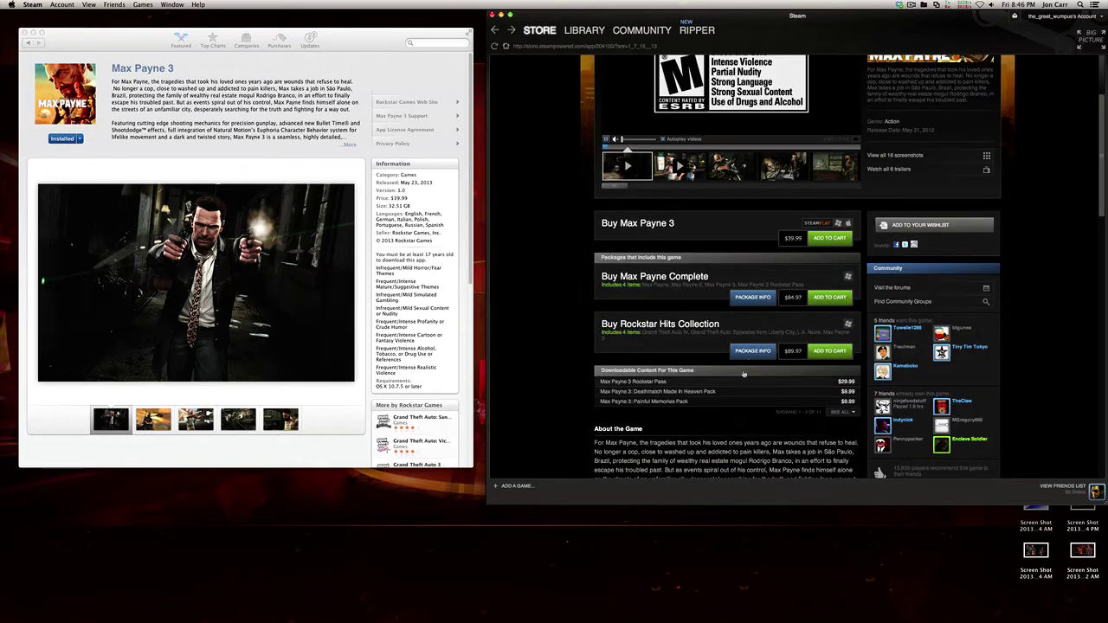
Check the platforms listed for the Max Payne 3 Rockstar Pass and go back to the game's page.
{"action": "left_click", "coordinate": [740, 381]}
{"action": "scroll", "coordinate": [751, 407], "scroll_direction": "down", "scroll_amount": 2}
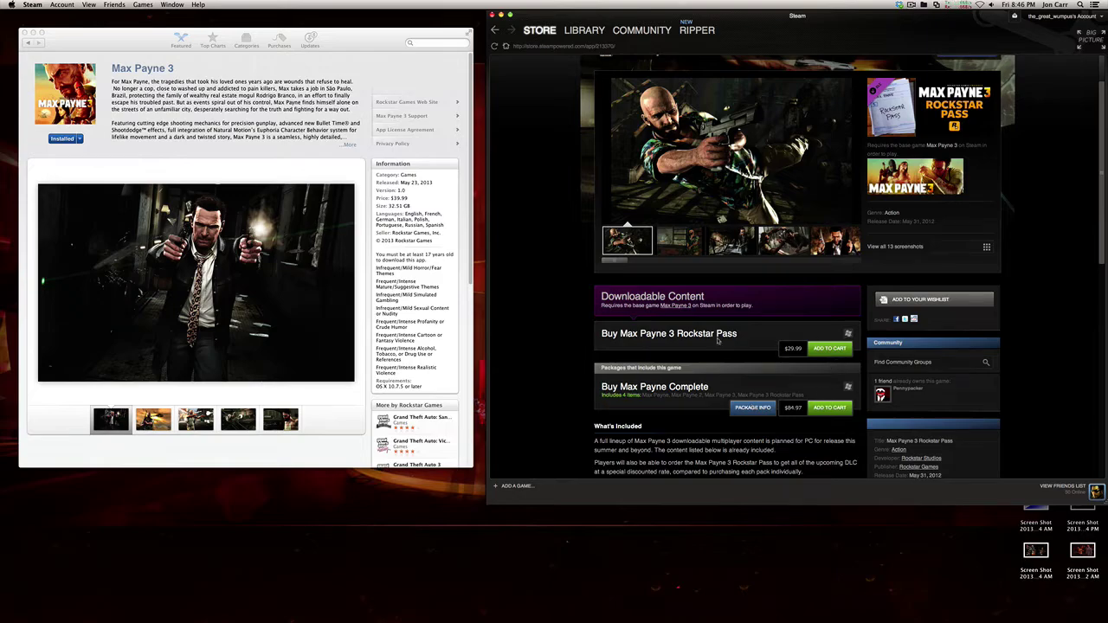
{"action": "left_click", "coordinate": [494, 29]}
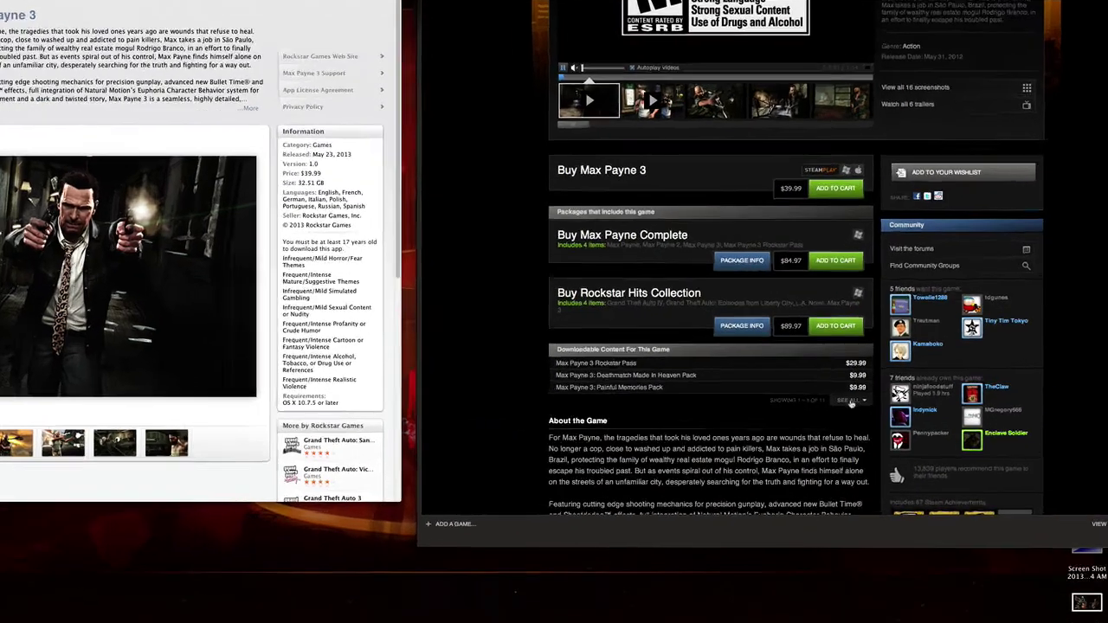
Expand the full downloadable content list, check the Special Edition Pack's supported platforms and go back.
{"action": "left_click", "coordinate": [840, 385]}
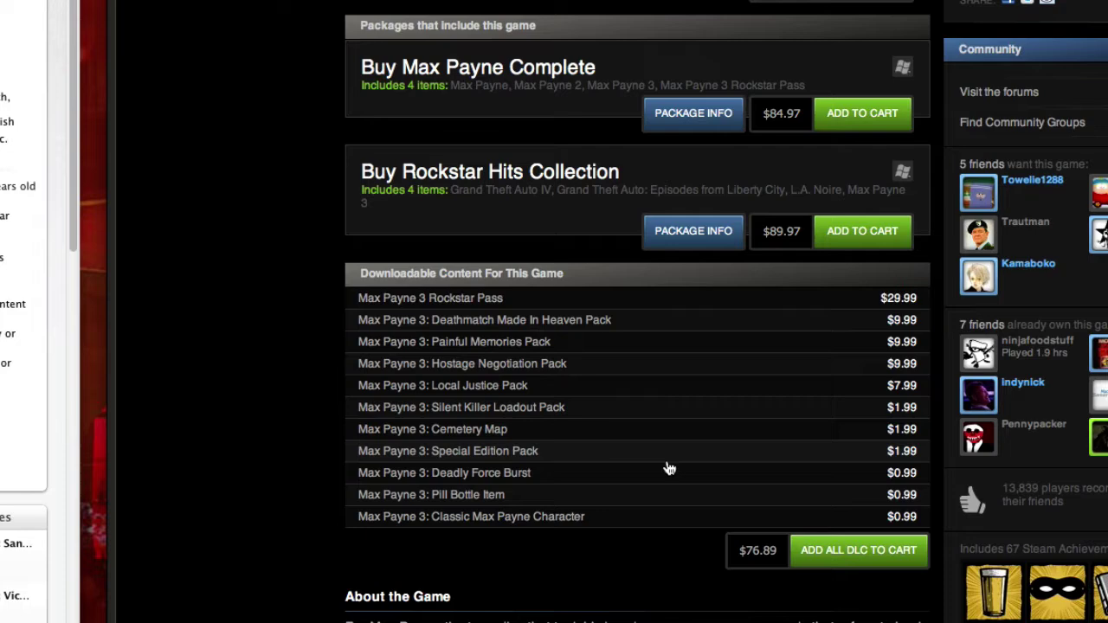
{"action": "left_click", "coordinate": [668, 459]}
{"action": "scroll", "coordinate": [368, 346], "scroll_direction": "down", "scroll_amount": 4}
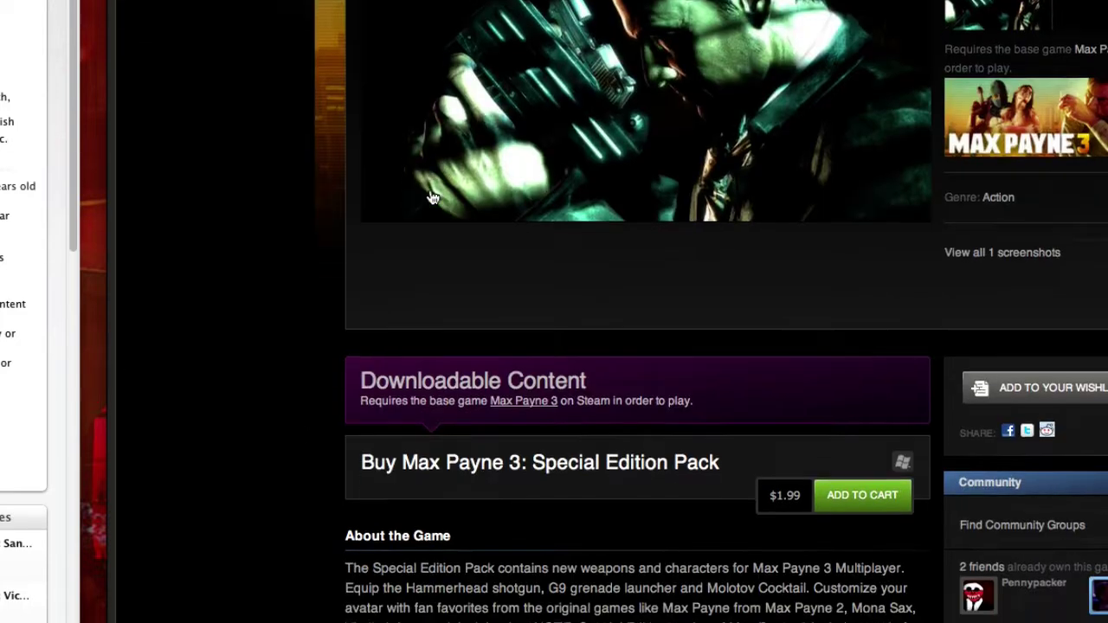
{"action": "scroll", "coordinate": [430, 196], "scroll_direction": "up", "scroll_amount": 4}
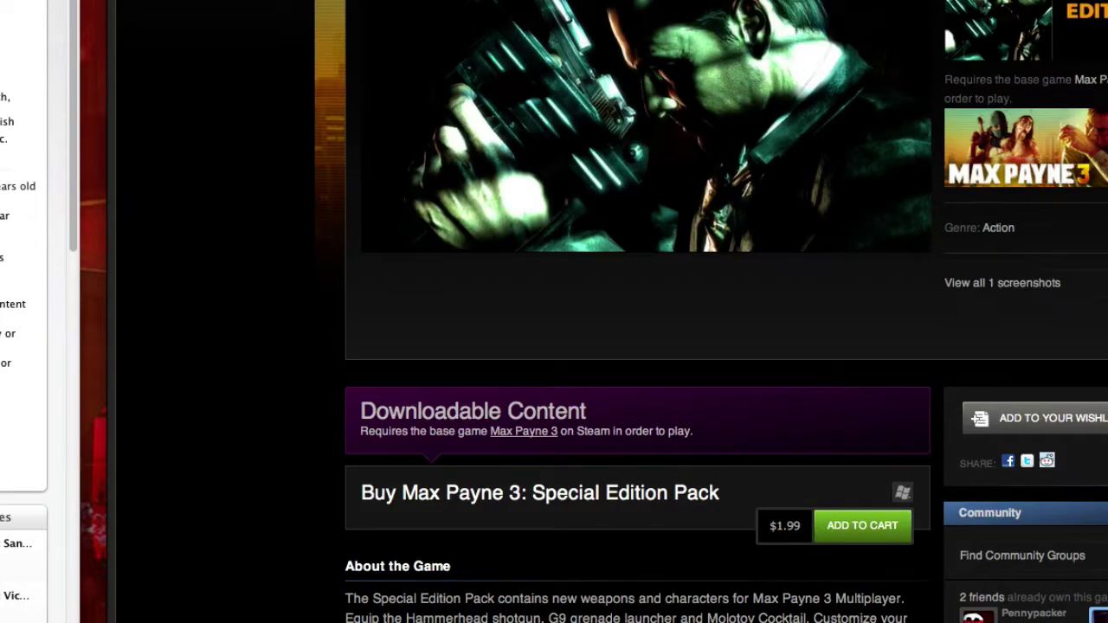
{"action": "key", "text": "BackSpace"}
Expand the full downloadable content list again and examine the Hostage Negotiation Pack page for its description and platforms.
{"action": "left_click", "coordinate": [891, 375]}
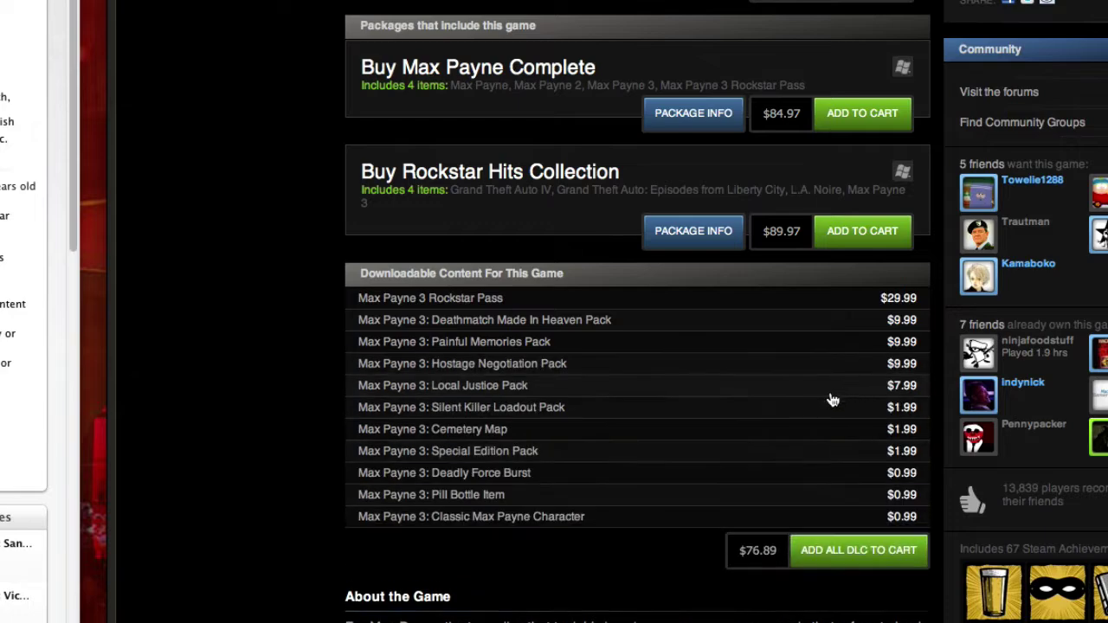
{"action": "mouse_move", "coordinate": [771, 378]}
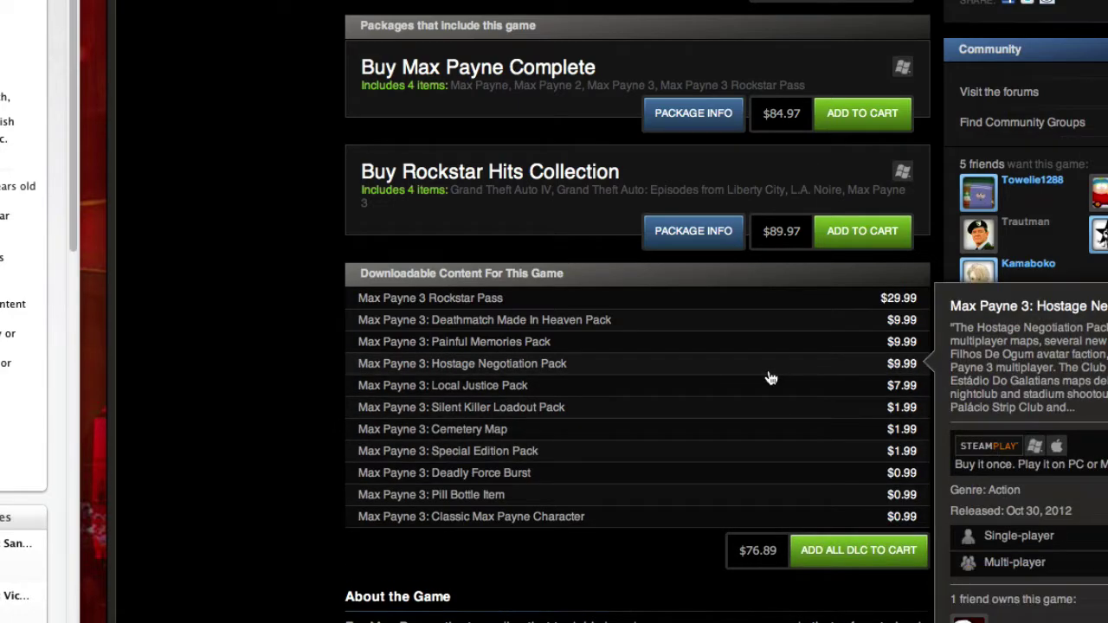
{"action": "left_click", "coordinate": [425, 363]}
{"action": "scroll", "coordinate": [425, 363], "scroll_direction": "down", "scroll_amount": 5}
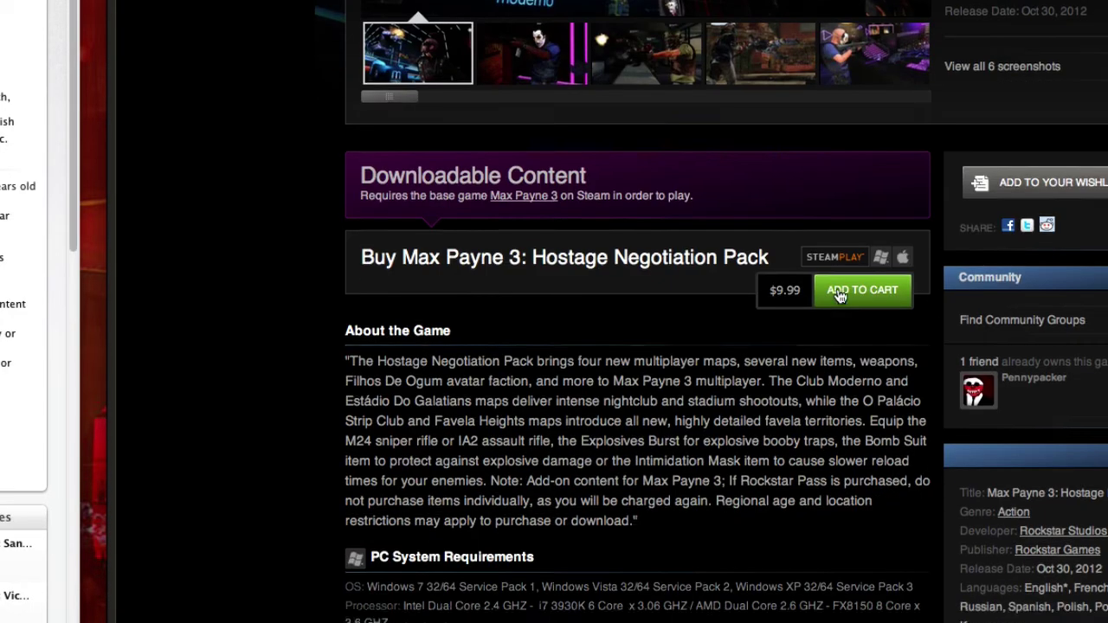
{"action": "scroll", "coordinate": [805, 251], "scroll_direction": "up", "scroll_amount": 3}
{"action": "scroll", "coordinate": [775, 164], "scroll_direction": "down", "scroll_amount": 2}
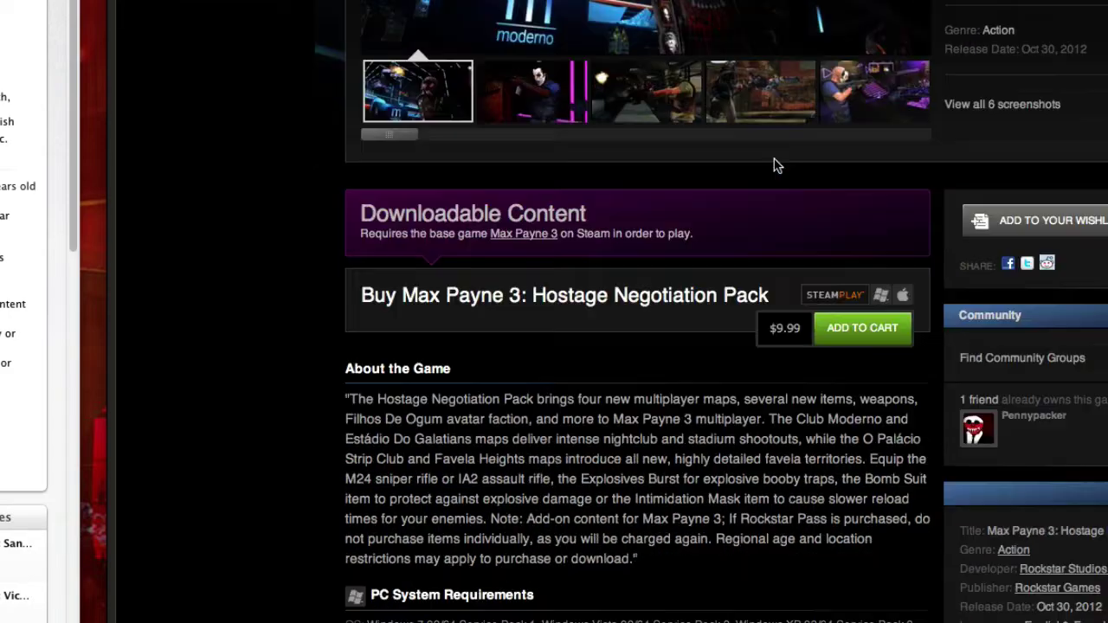
Launch the installed Max Payne 3, sign in with the saved Social Club profile and close the Social Club overlay.
{"action": "scroll", "coordinate": [775, 165], "scroll_direction": "up", "scroll_amount": 5}
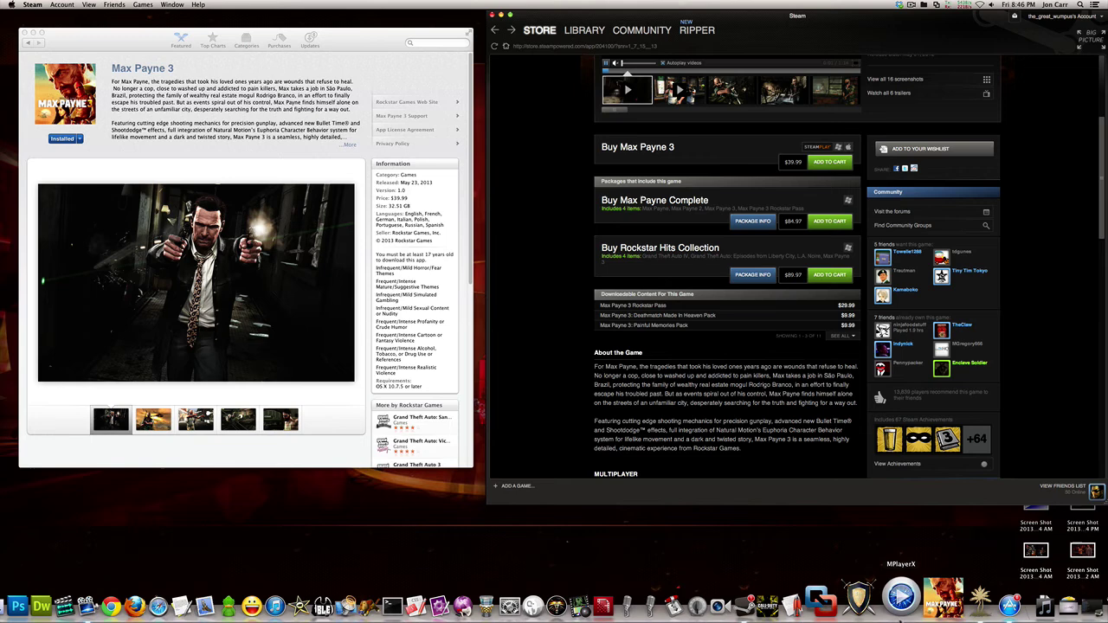
{"action": "left_click", "coordinate": [948, 597]}
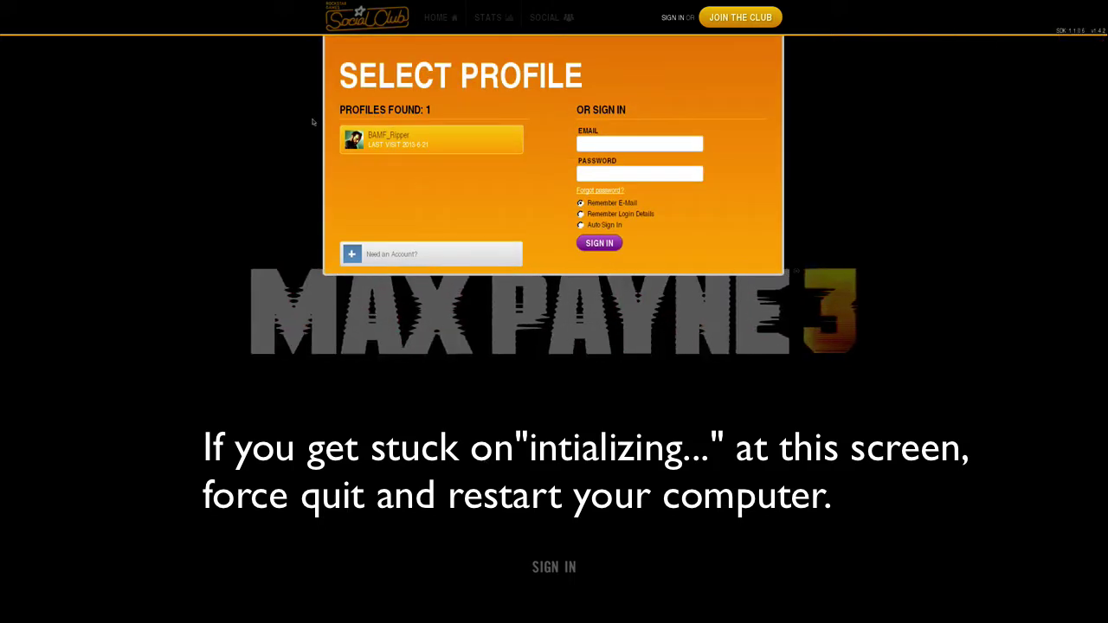
{"action": "left_click", "coordinate": [416, 140]}
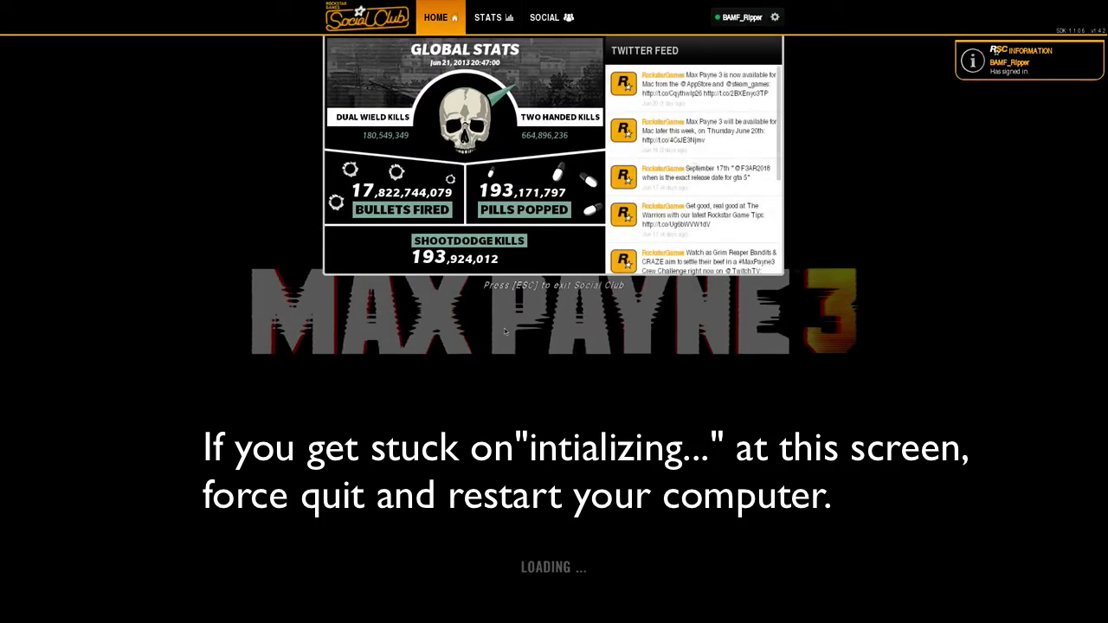
{"action": "key", "text": "Escape"}
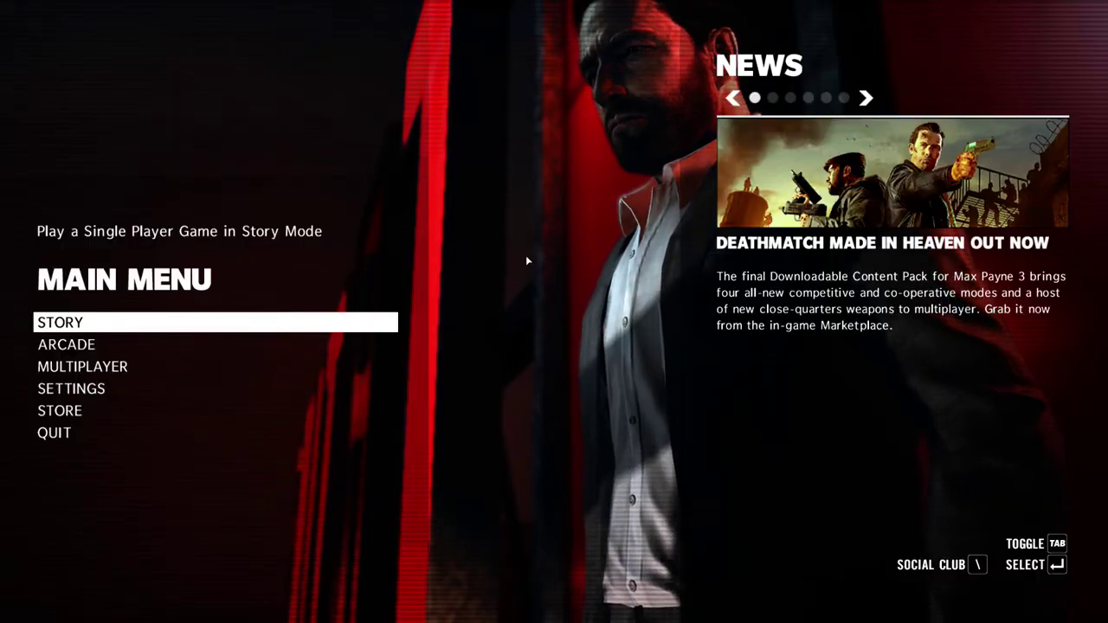
Examine the game's graphics settings, including resolution, quality levels, FXAA and anisotropic filtering, and return to the main menu.
{"action": "left_click", "coordinate": [113, 389]}
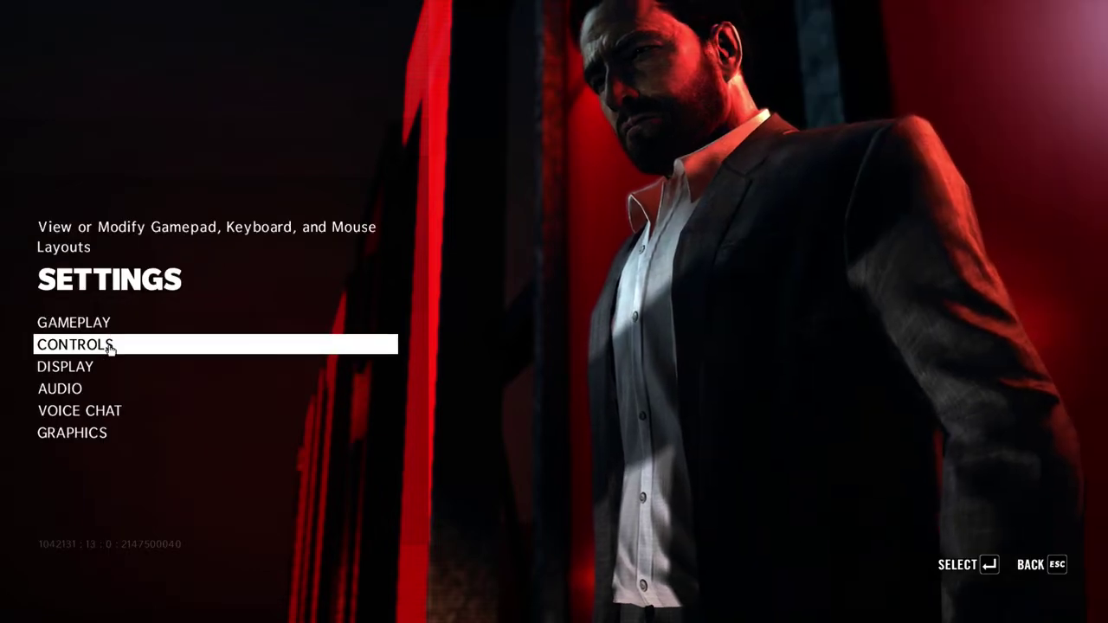
{"action": "left_click", "coordinate": [74, 432]}
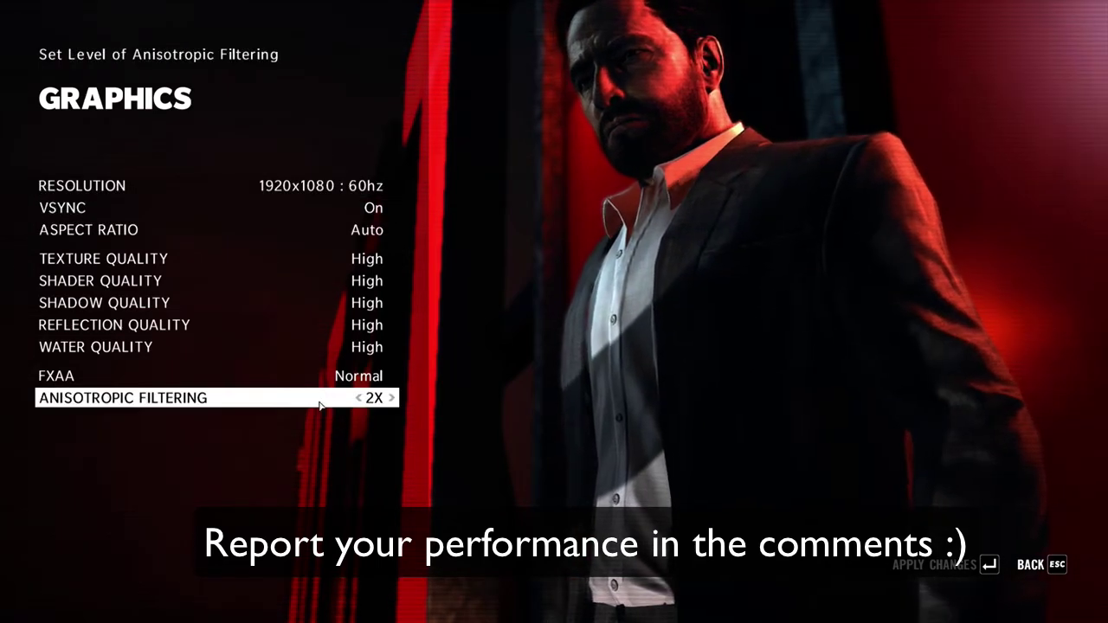
{"action": "key", "text": "Escape"}
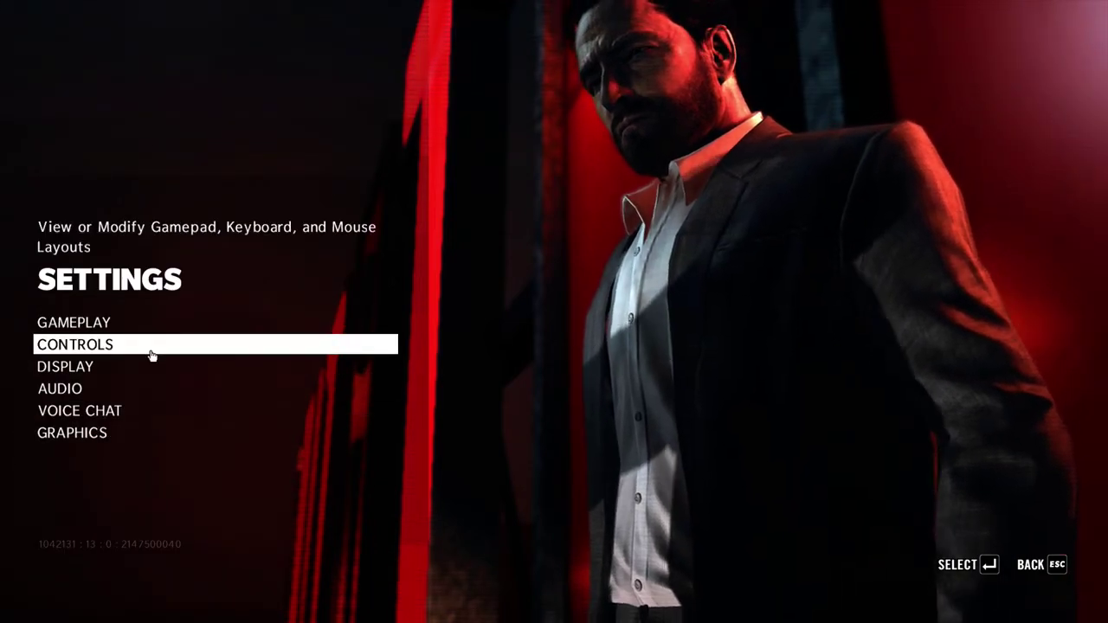
{"action": "key", "text": "Escape"}
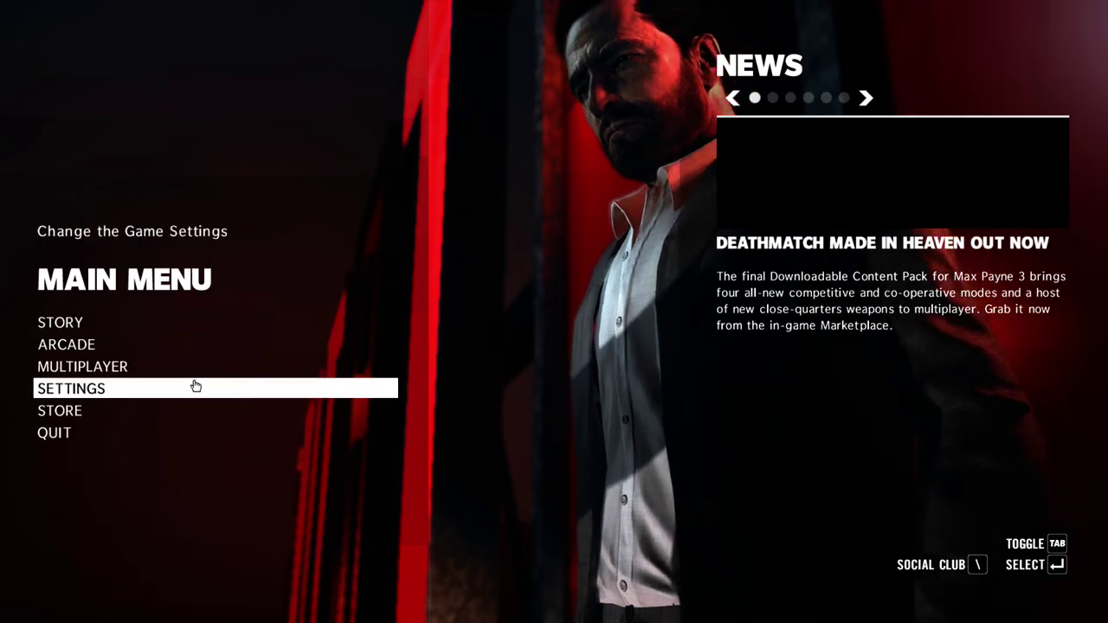
Try to access the multiplayer mode and the in-game store, and go back to the main menu.
{"action": "left_click", "coordinate": [132, 366]}
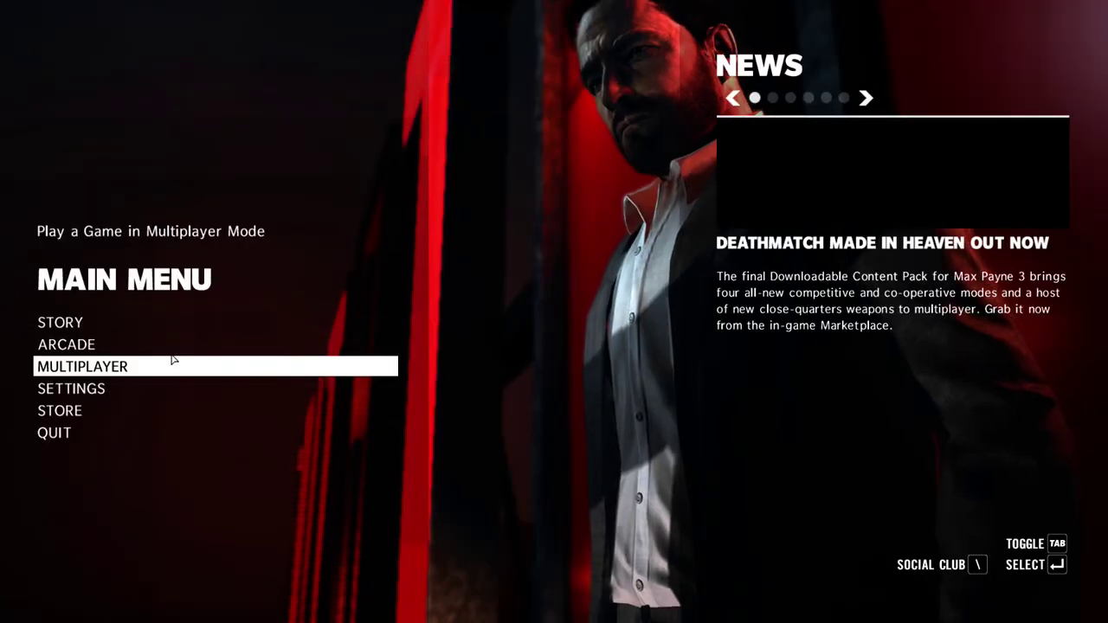
{"action": "left_click", "coordinate": [100, 414]}
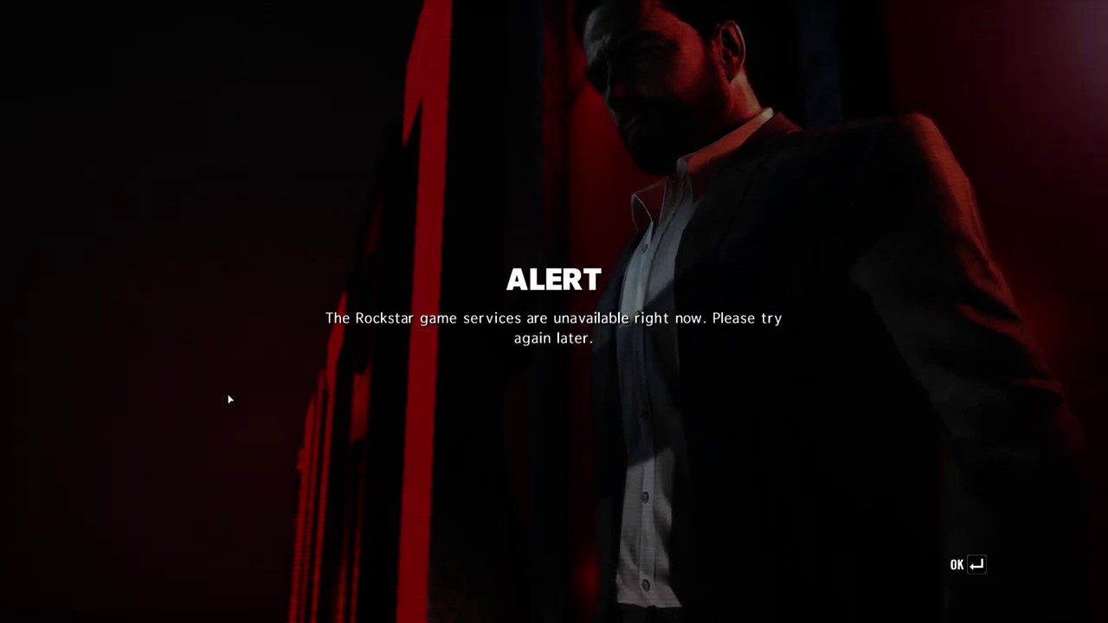
{"action": "key", "text": "Return"}
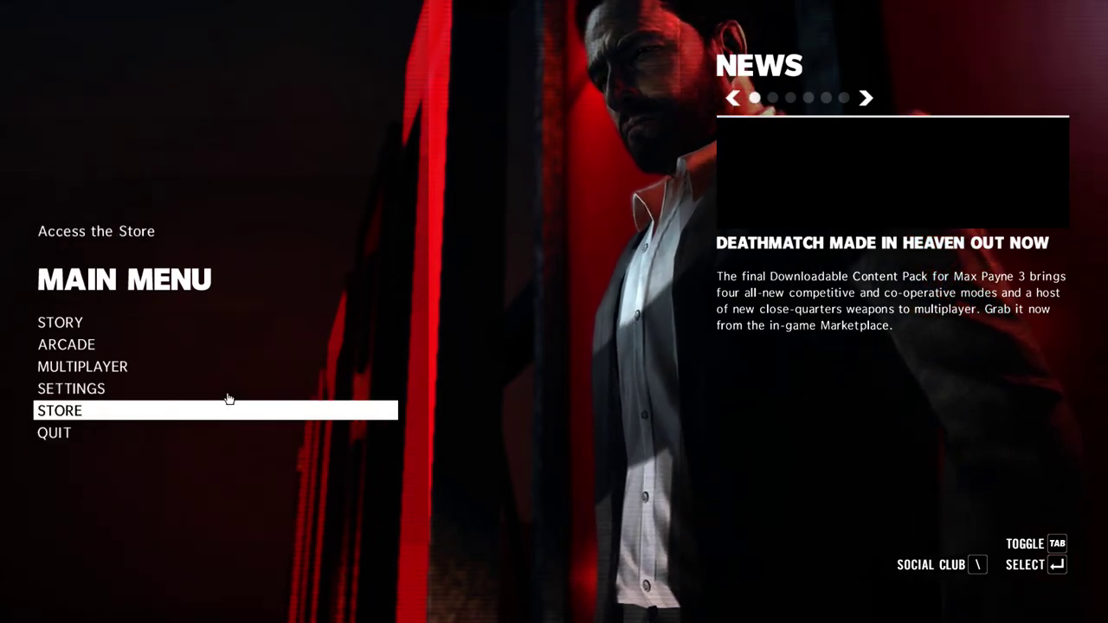
{"action": "key", "text": "Down"}
{"action": "key", "text": "Up"}
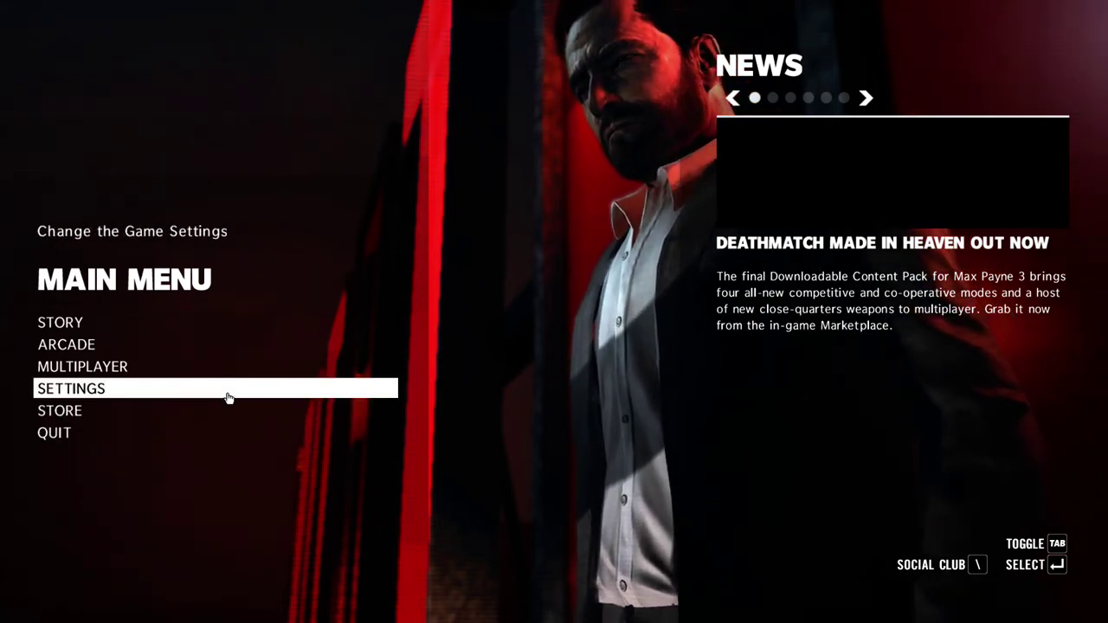
{"action": "key", "text": "Up"}
{"action": "key", "text": "Up"}
{"action": "key", "text": "Up"}
{"action": "key", "text": "Down"}
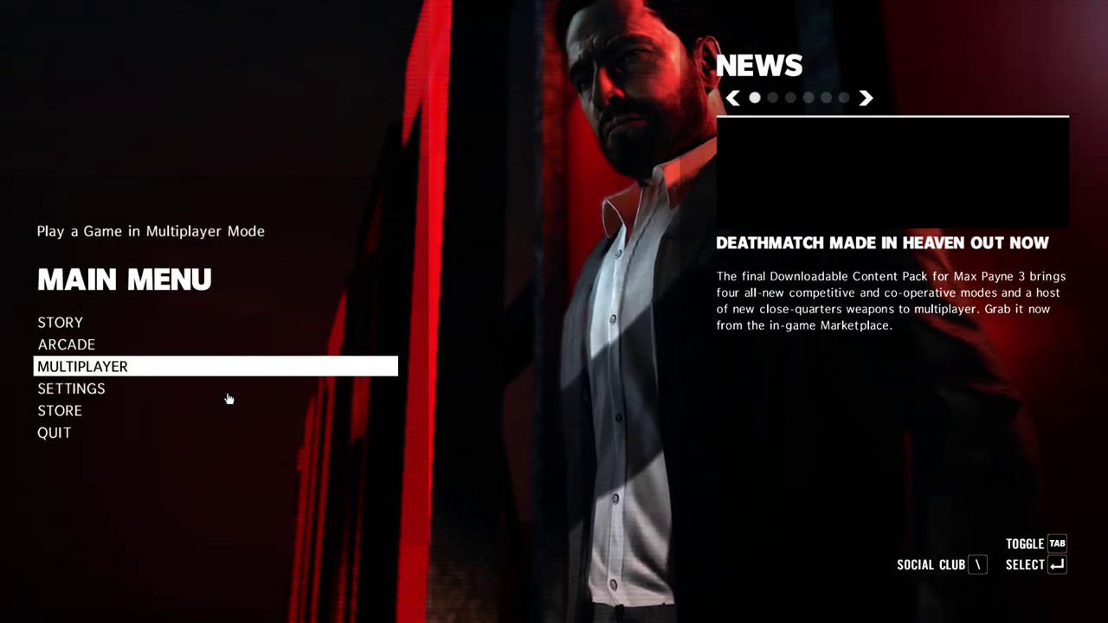
{"action": "key", "text": "Up"}
{"action": "key", "text": "Up"}
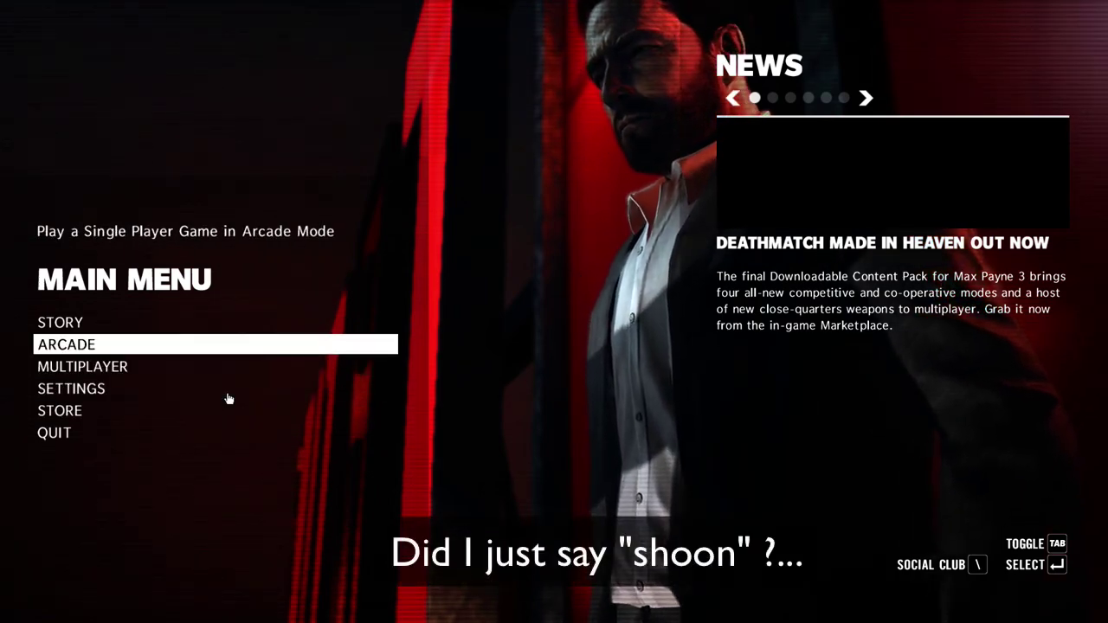
{"action": "key", "text": "Down"}
{"action": "key", "text": "Down"}
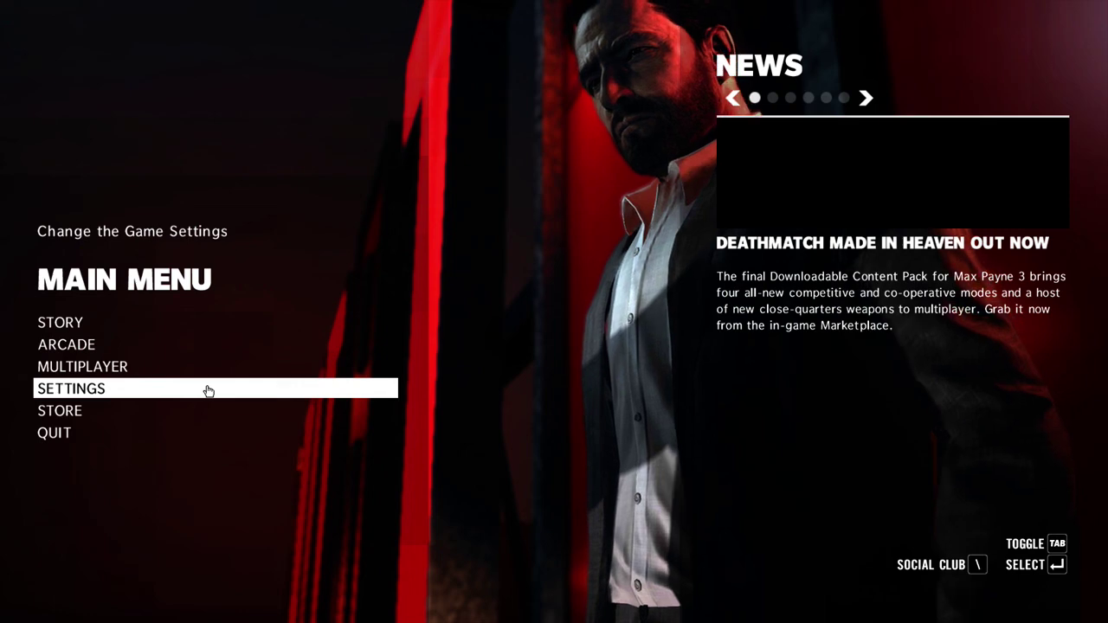